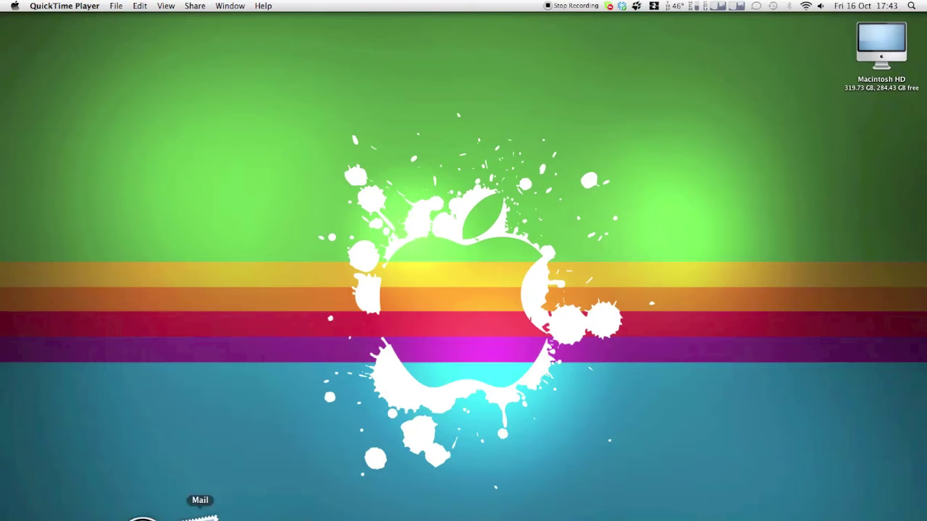
- Review the Spaces settings in Exposé & Spaces, then close the preferences window
click(219, 514)
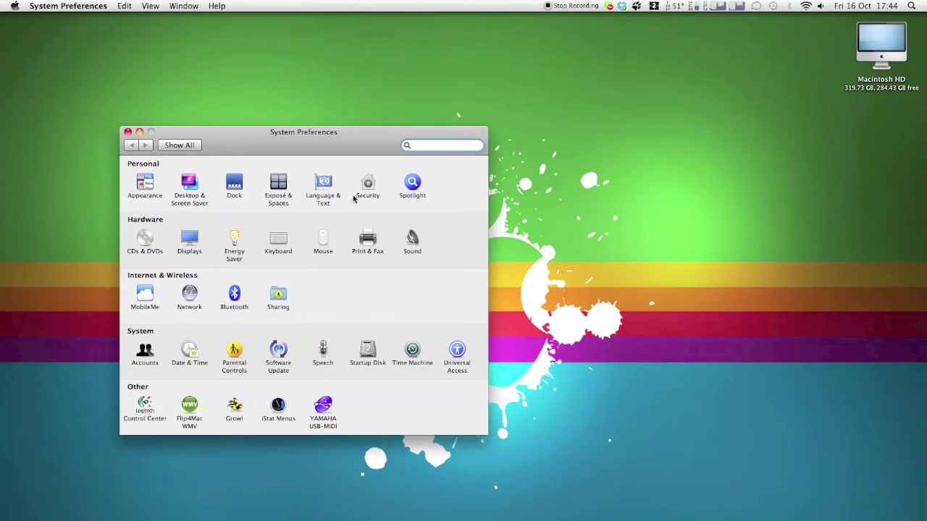
click(279, 202)
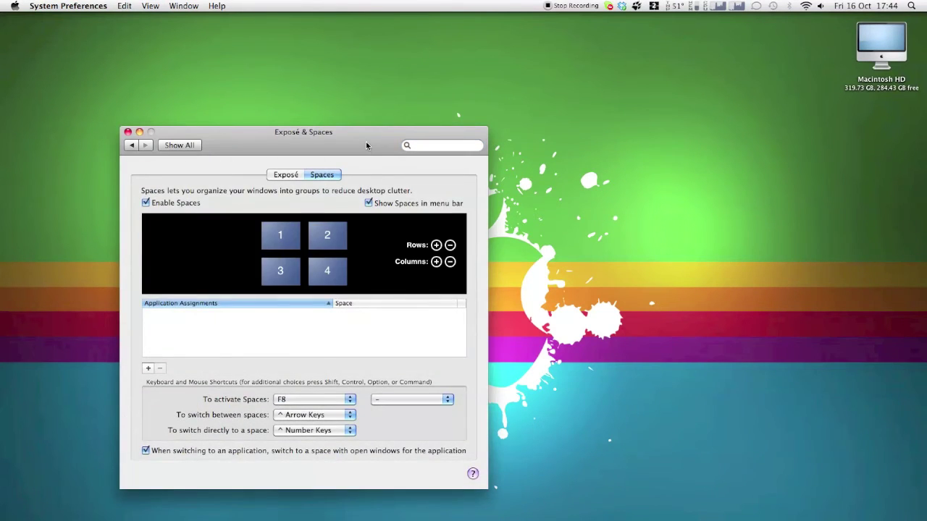
drag(366, 141, 529, 123)
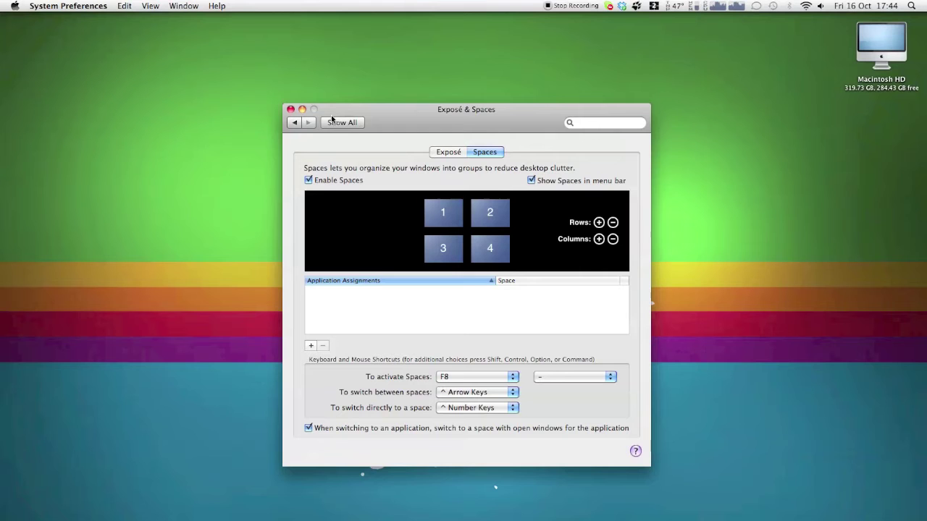
click(290, 110)
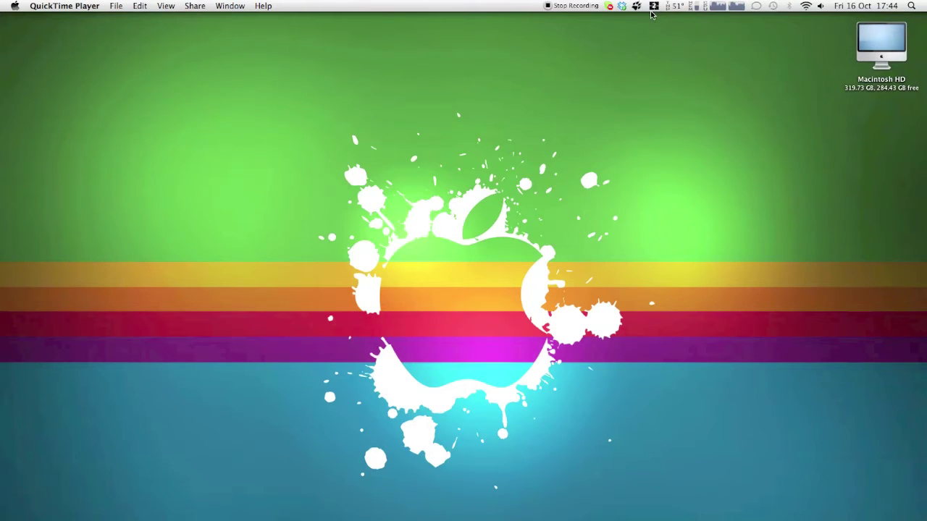
- Switch to space 4 and back to space 2 from the Spaces menu, then glance at Spaces preferences
click(655, 9)
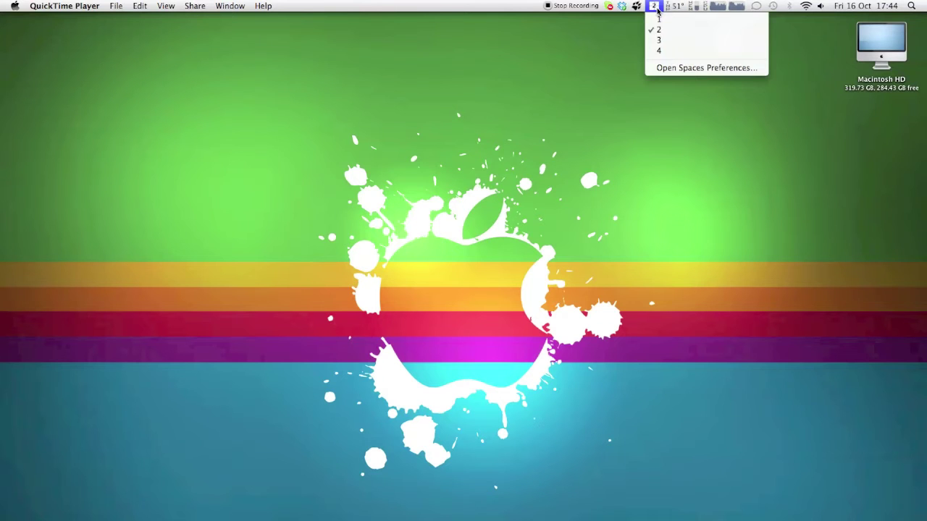
click(713, 51)
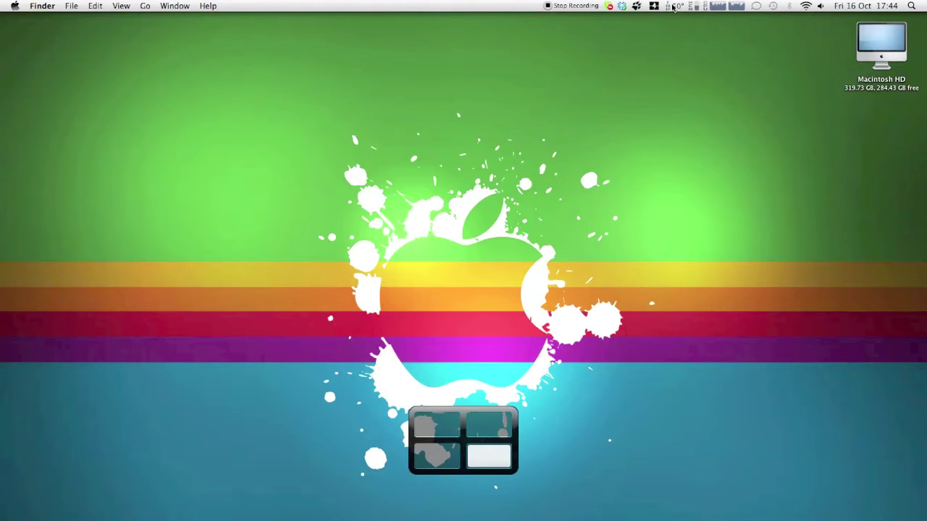
click(661, 5)
click(663, 32)
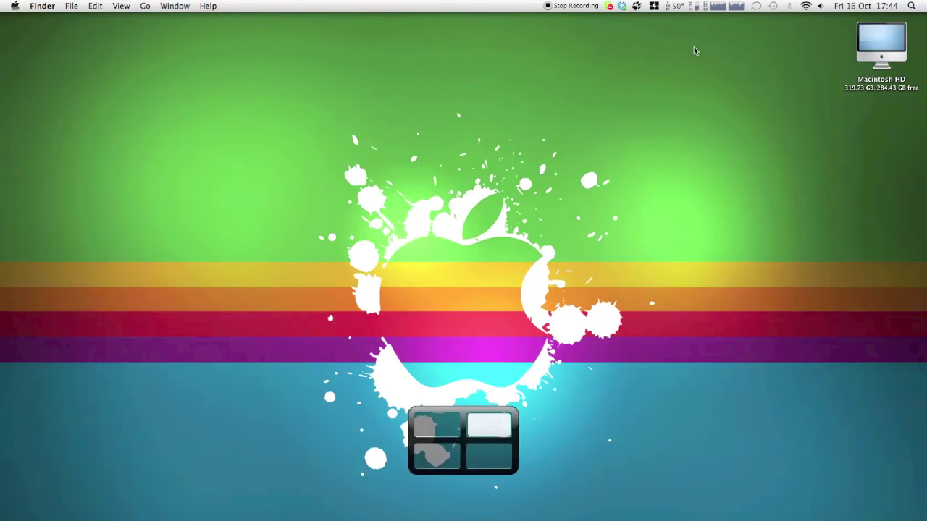
click(654, 6)
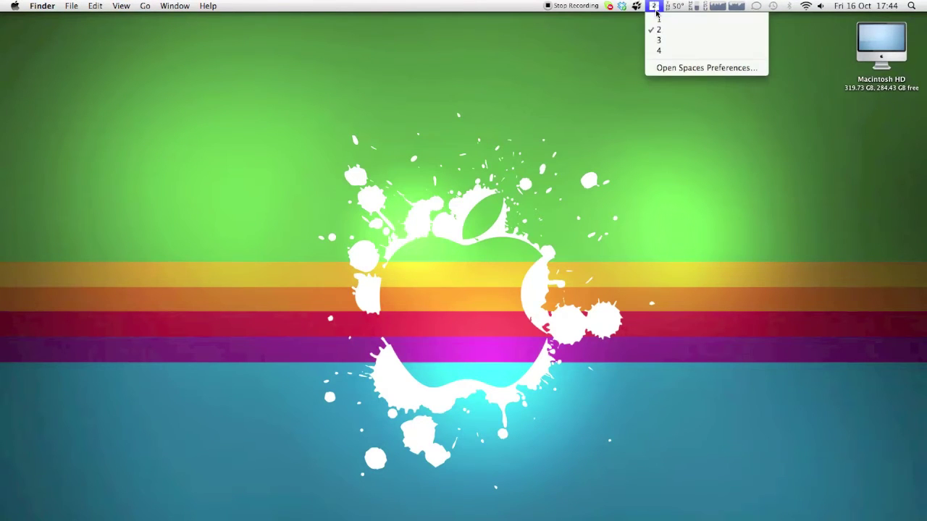
click(705, 67)
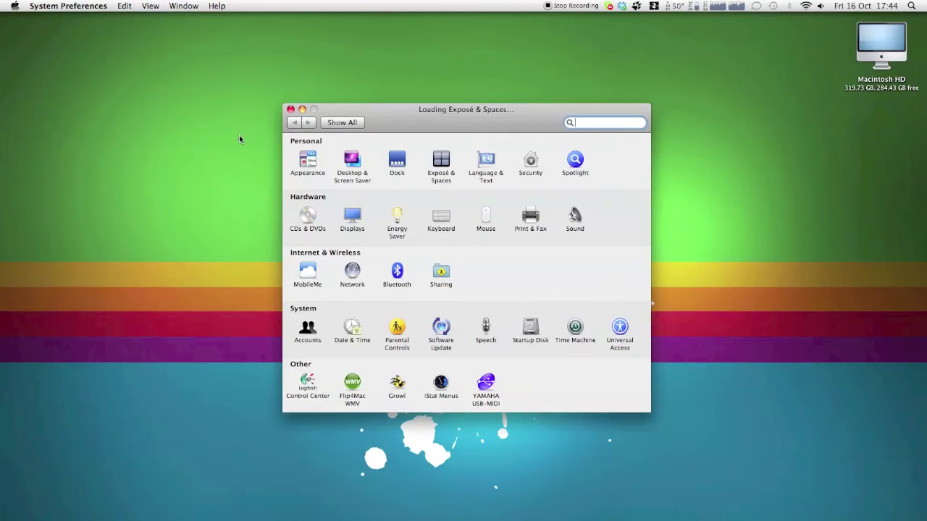
click(292, 110)
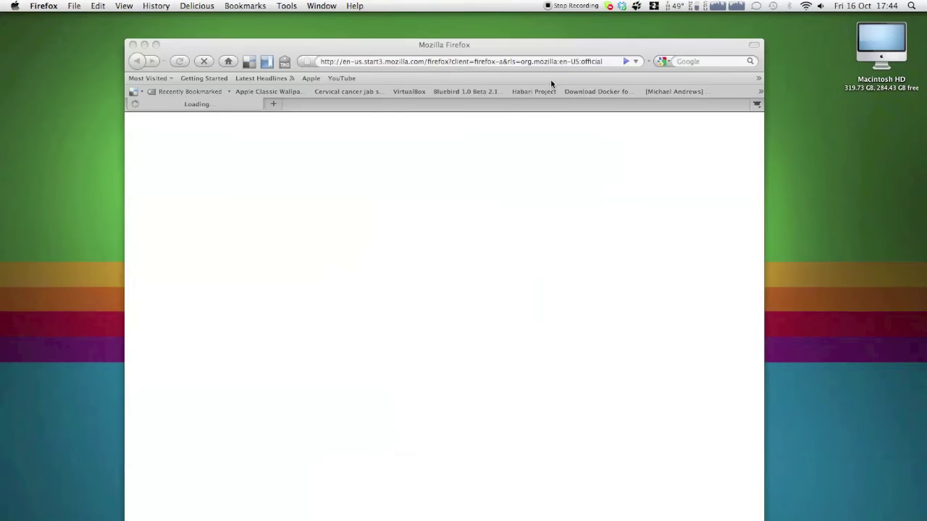
- Search the web for 'istat menus' and browse iSlayer's iStat Menus page
click(715, 62)
text(i)
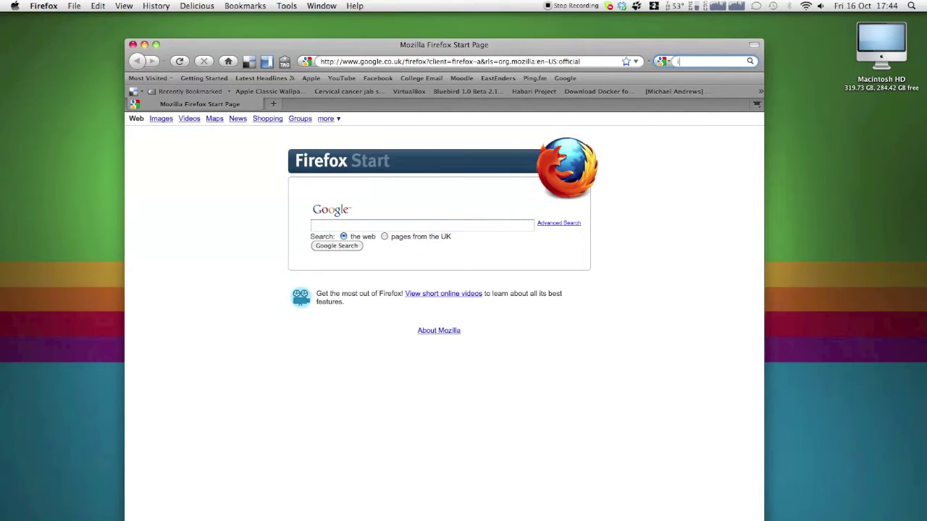
text(stat menus)
key(Return)
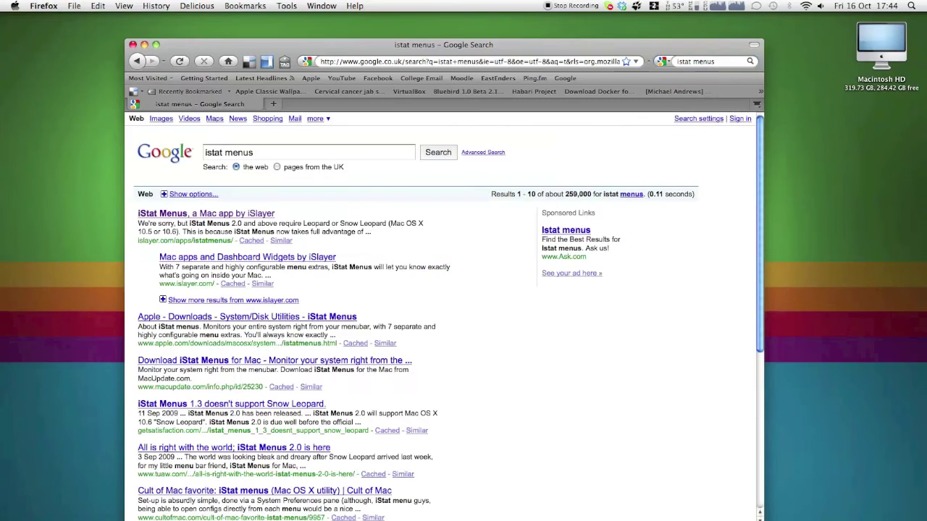
click(236, 214)
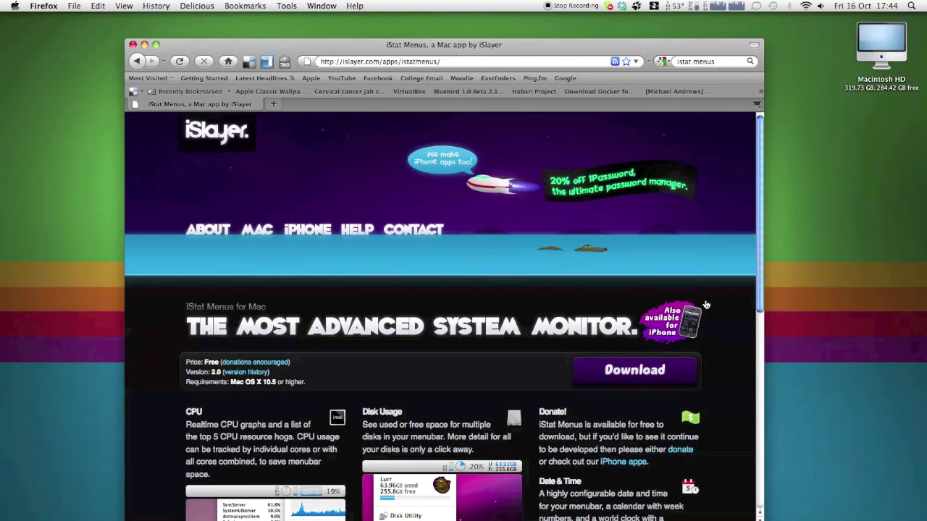
scroll(705, 304, down, 3)
scroll(705, 304, down, 8)
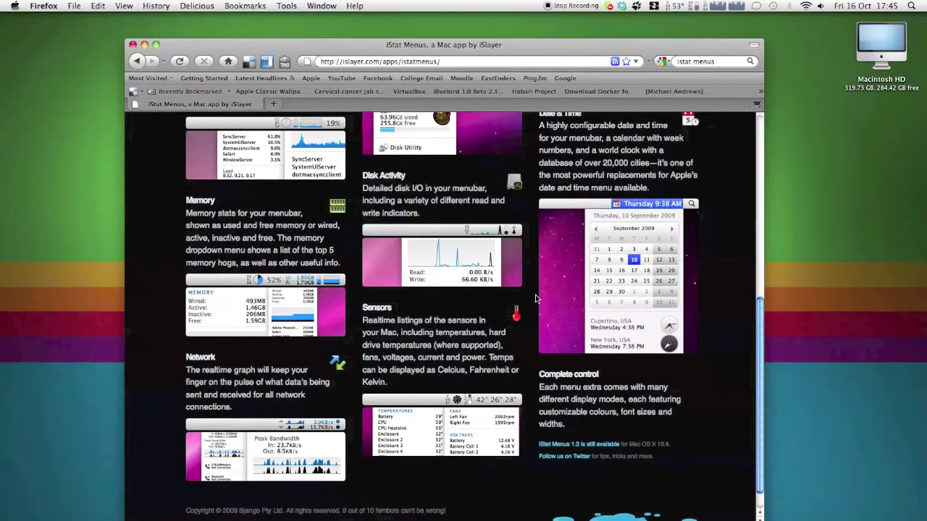
scroll(506, 390, up, 6)
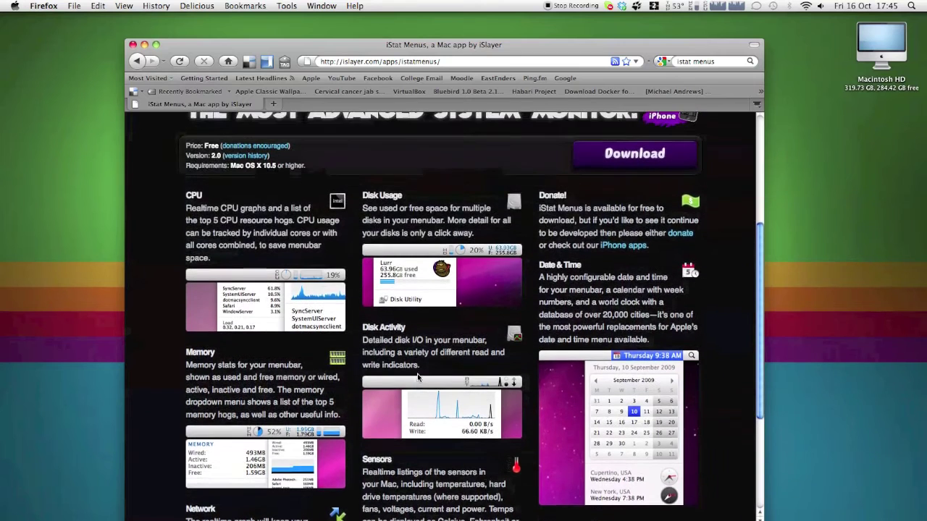
scroll(417, 376, up, 2)
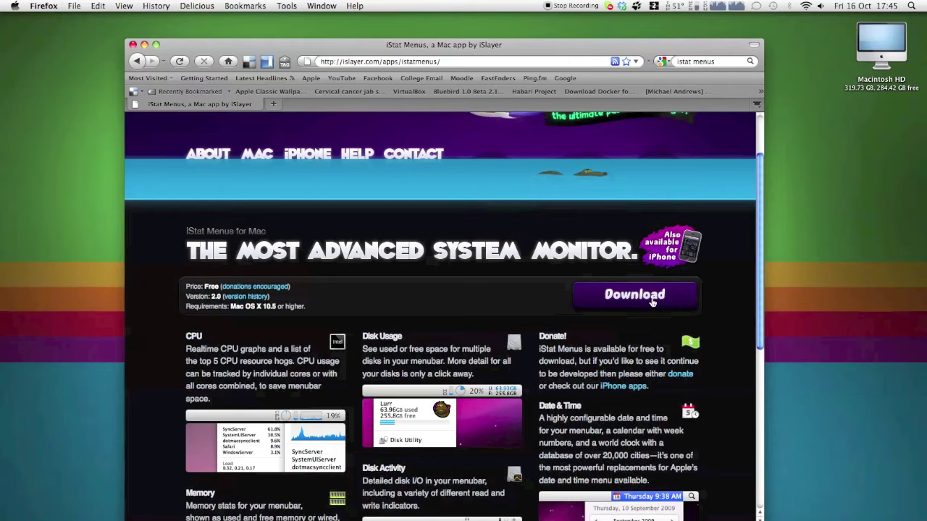
- Close the browser and open the iStat Menus pane in System Preferences
click(135, 45)
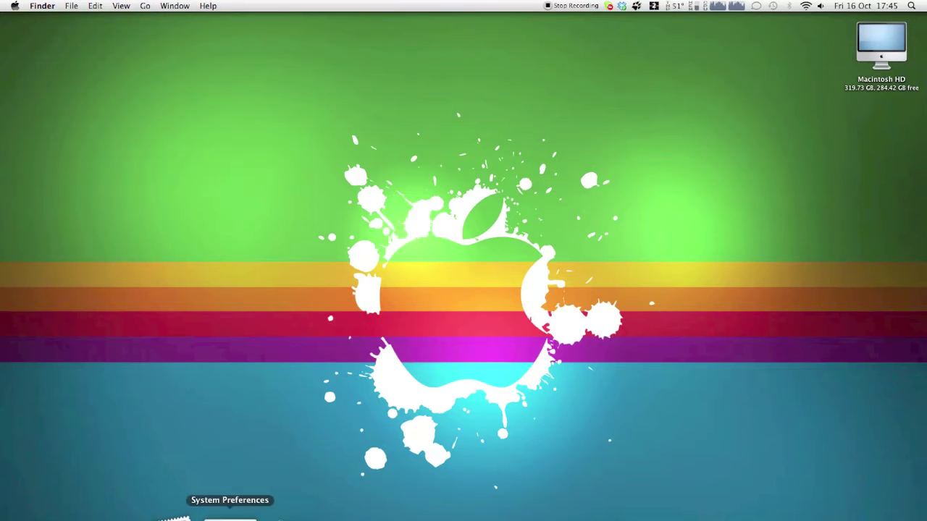
click(224, 512)
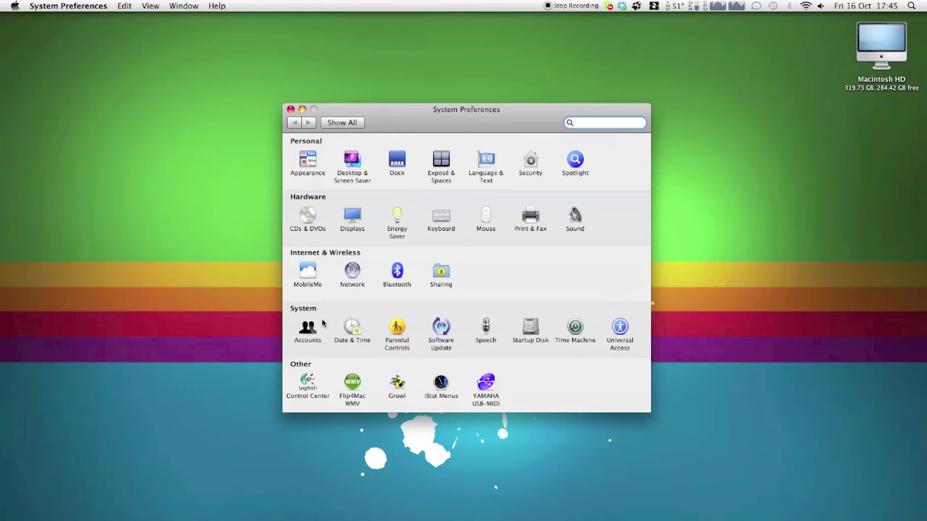
click(447, 156)
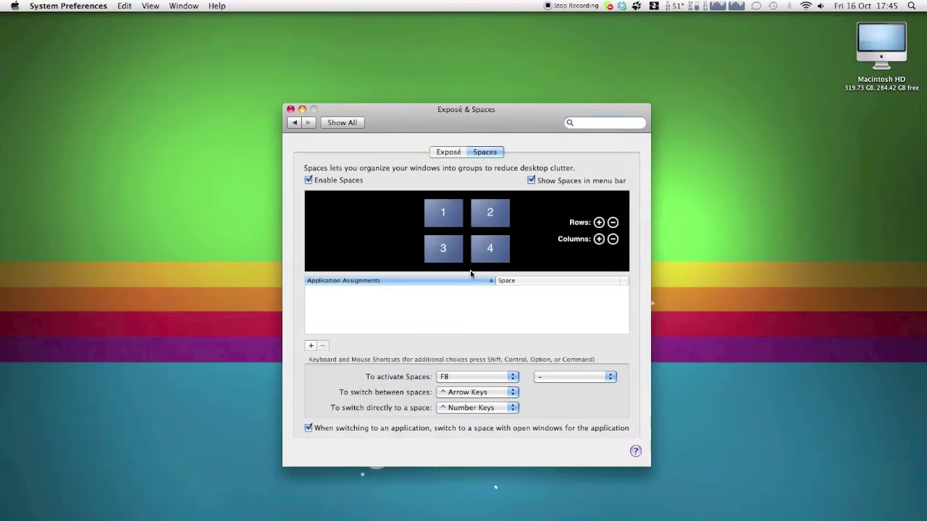
click(350, 126)
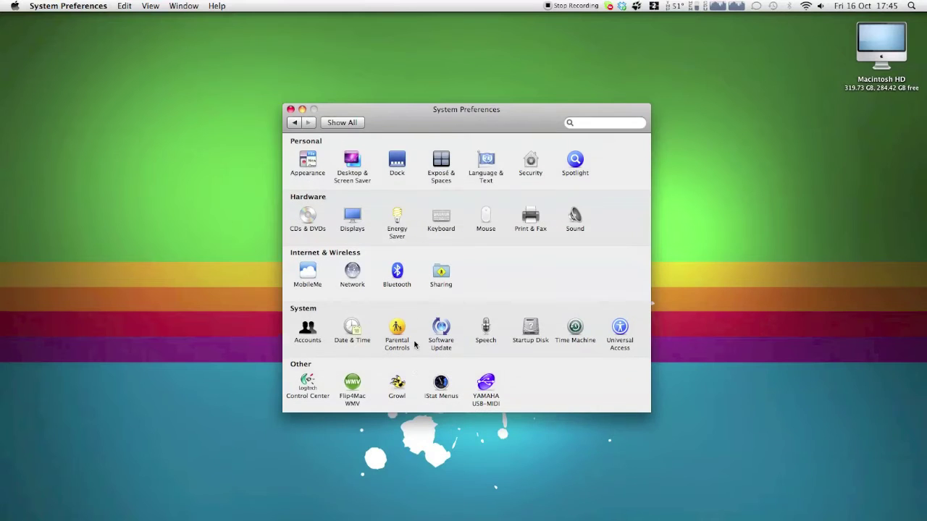
click(441, 383)
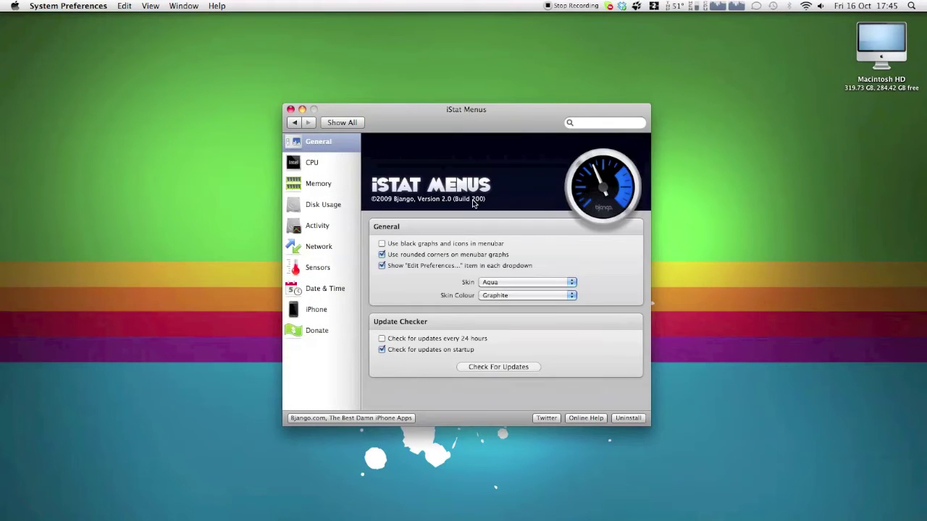
- Compare the CPU, Memory and Disk Usage monitor settings and check the menu-bar sensors readout
click(332, 162)
click(335, 187)
click(339, 206)
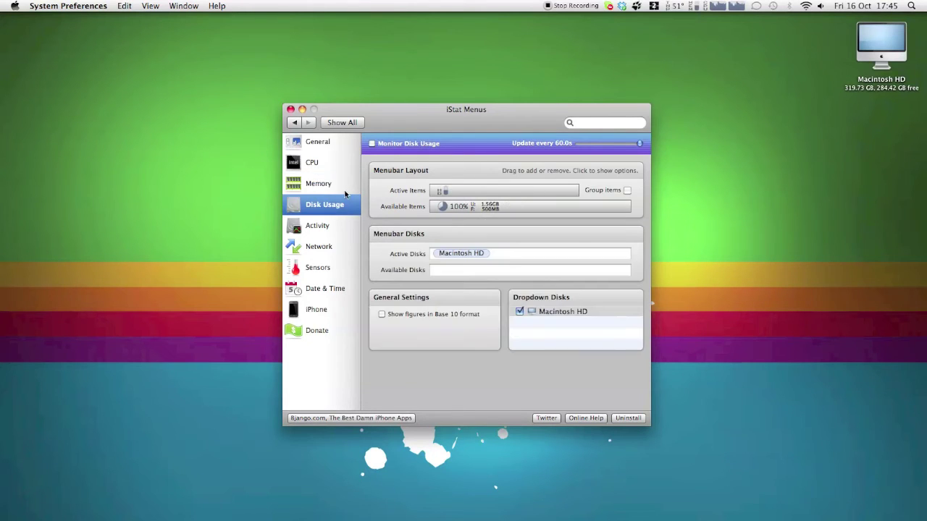
click(333, 185)
click(349, 208)
click(317, 188)
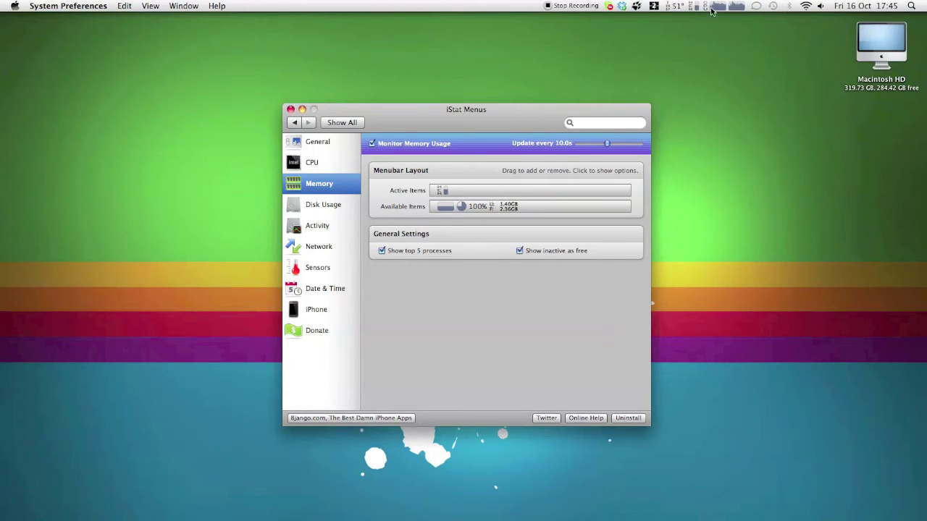
click(673, 5)
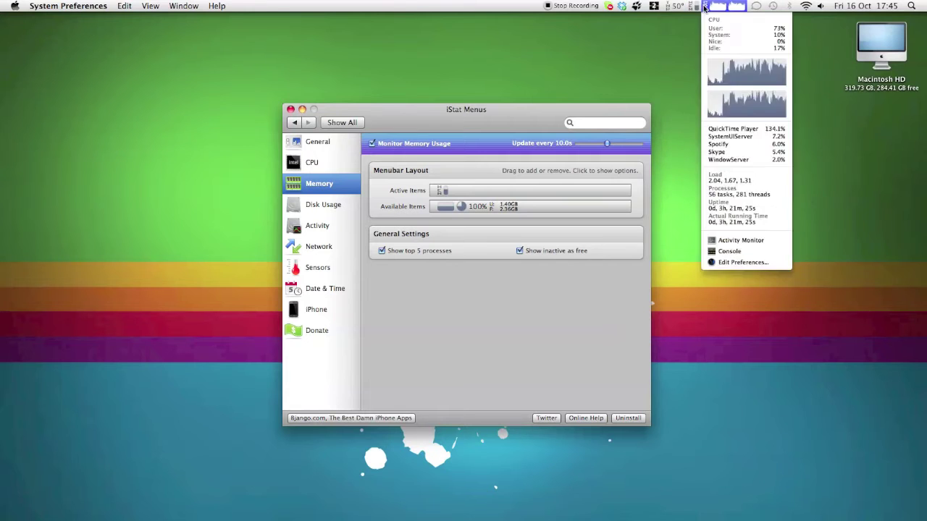
mouse_move(719, 8)
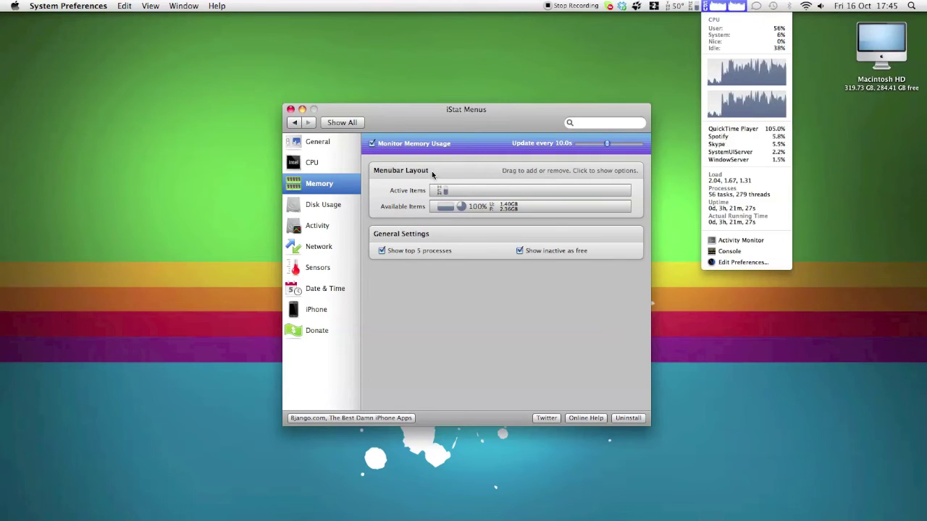
click(455, 131)
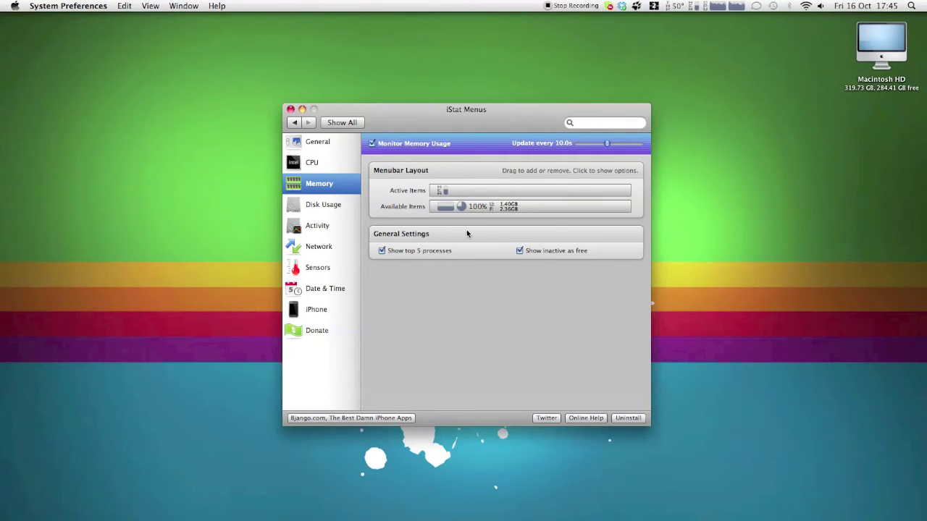
- View the Disk Usage, Activity, Network and Sensors monitors, ending on General settings
click(334, 210)
click(330, 226)
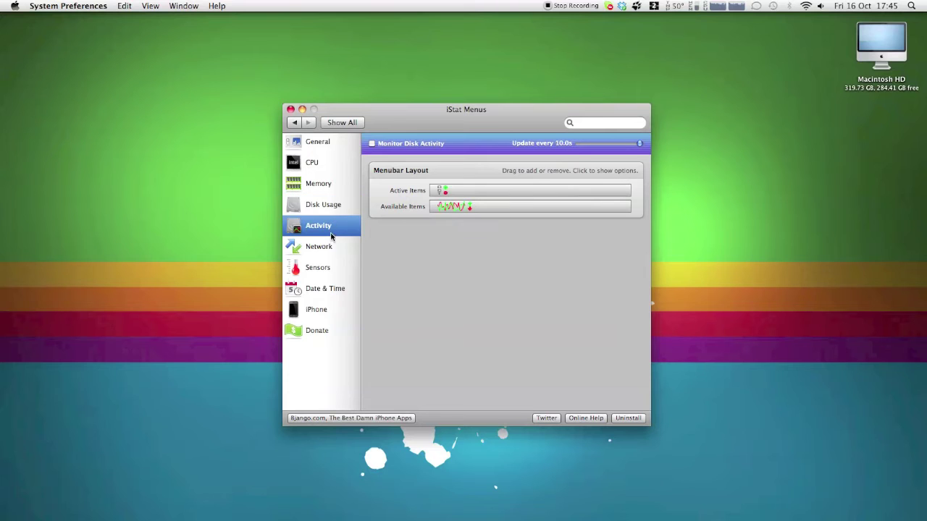
click(329, 247)
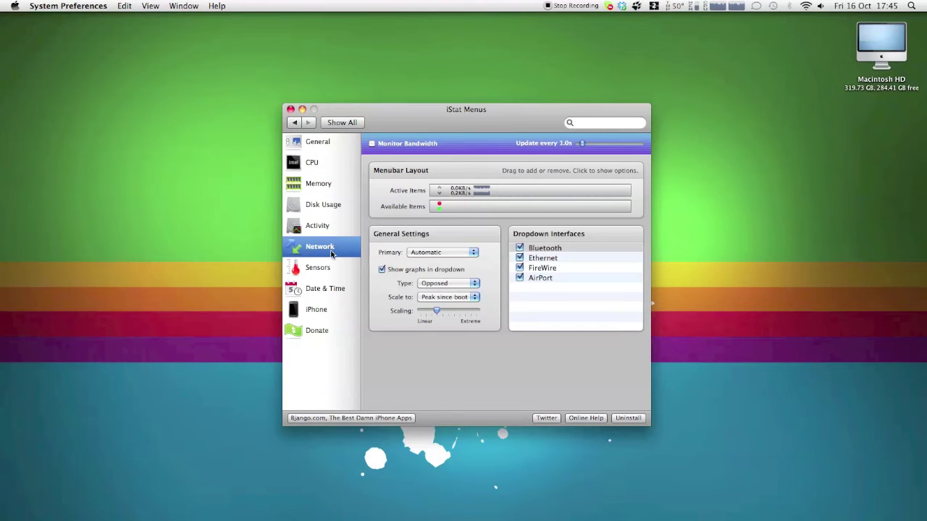
click(329, 270)
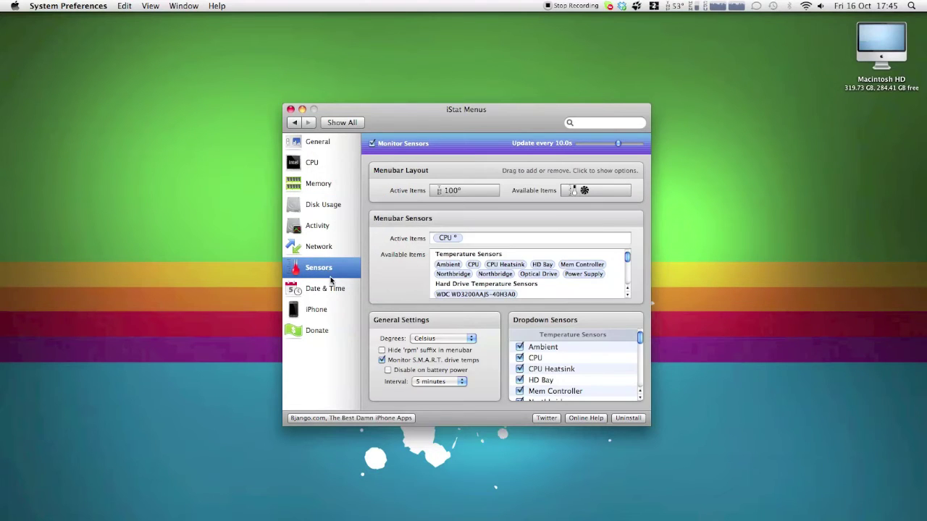
click(348, 141)
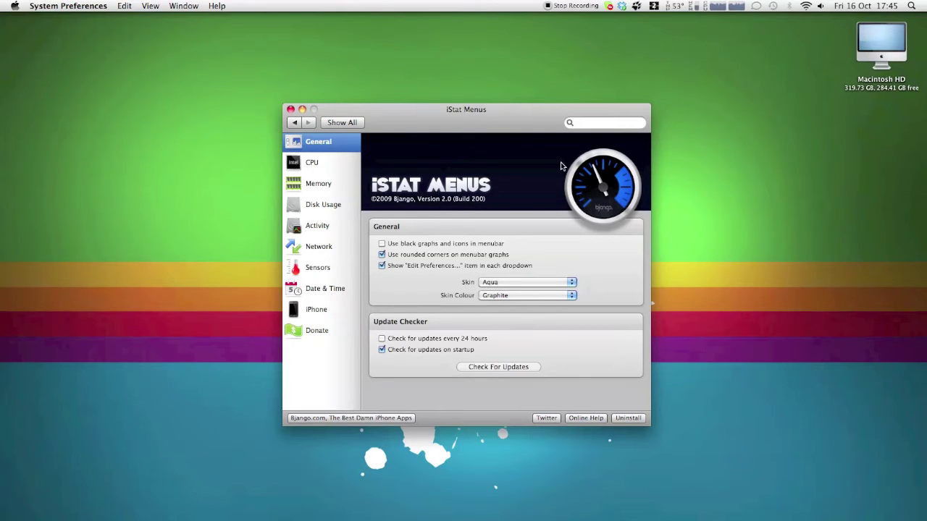
- Try the Purple and Red skin colours, then set the iStat Menus skin back to Graphite
click(518, 296)
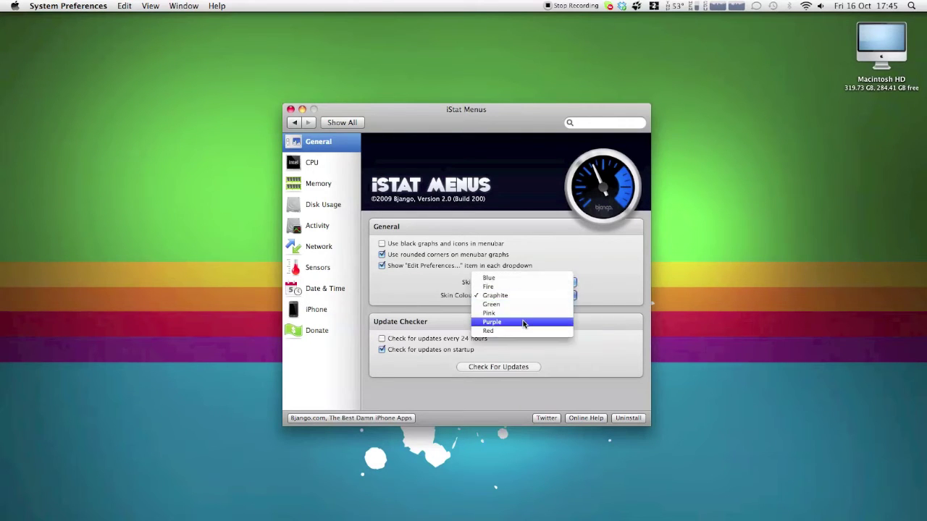
click(526, 322)
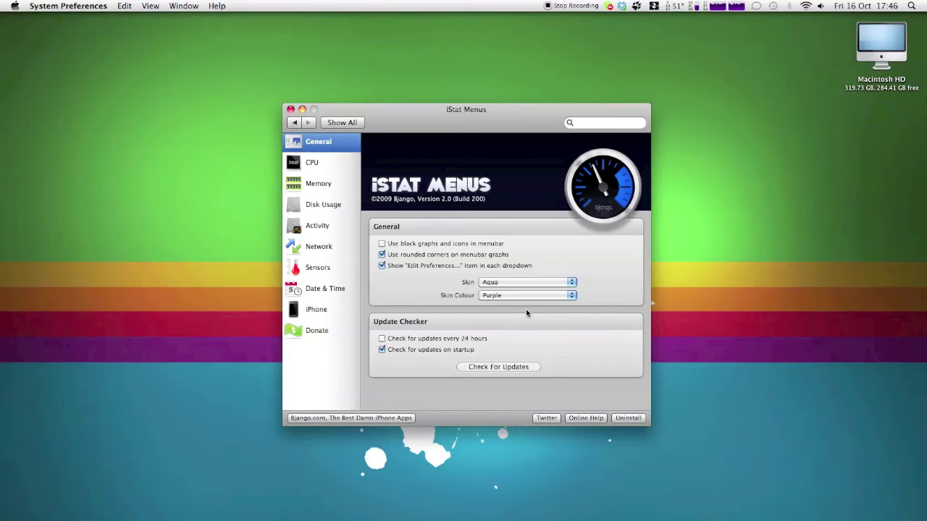
click(516, 299)
click(516, 304)
click(518, 294)
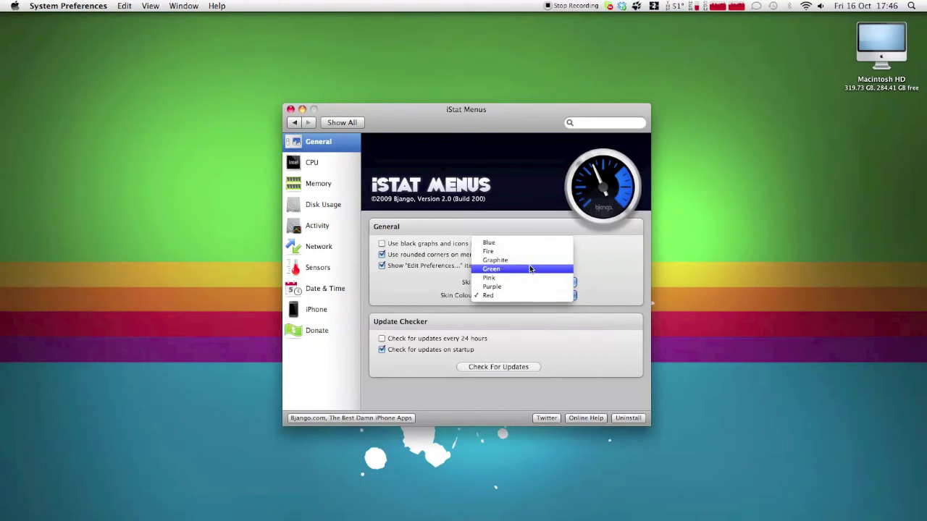
click(531, 260)
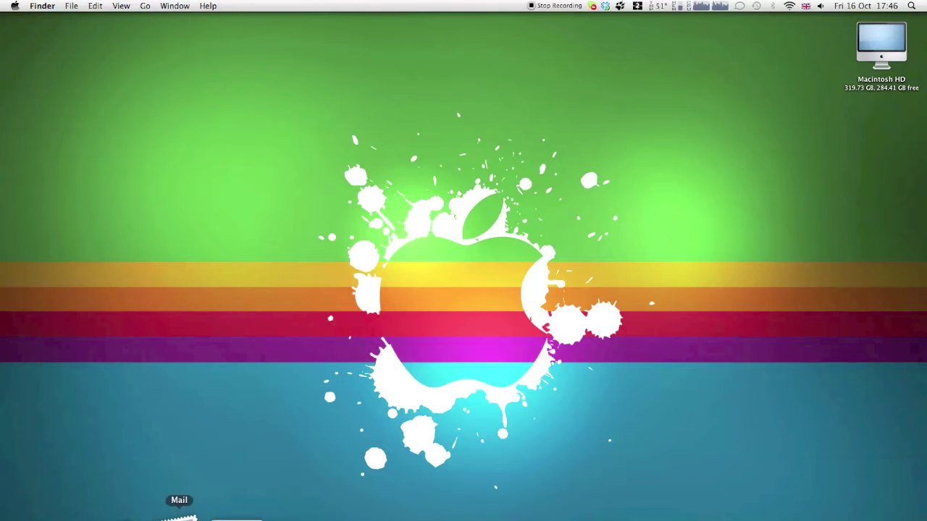
- Bring up the Input Sources list in Language & Text preferences
click(211, 516)
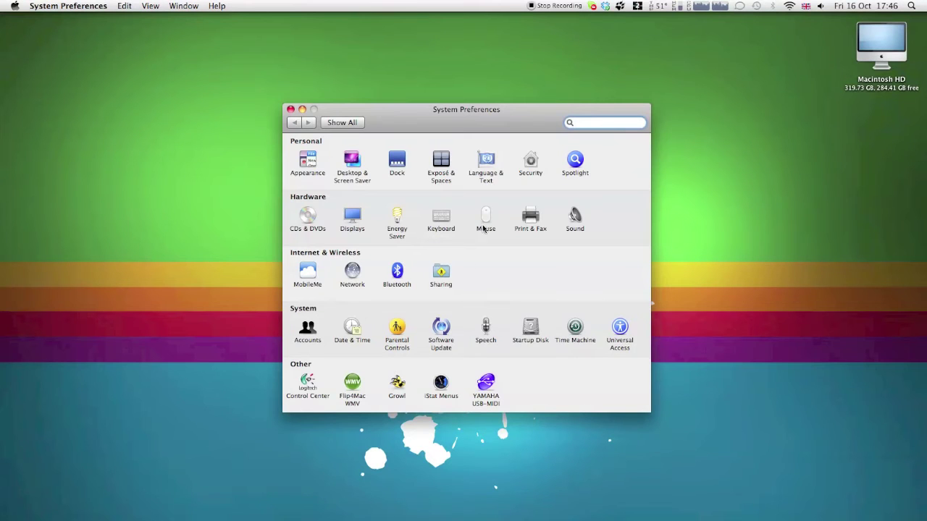
click(484, 165)
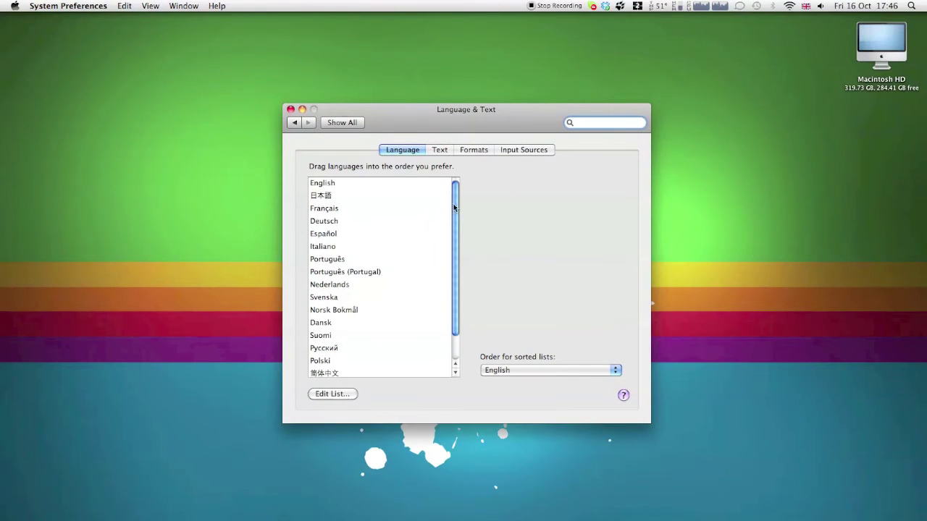
click(529, 150)
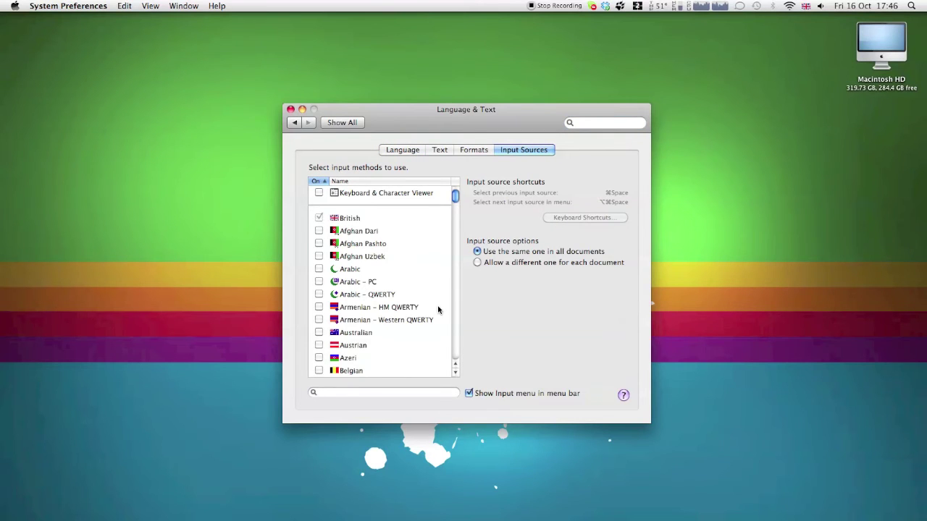
scroll(441, 308, down, 20)
scroll(435, 301, up, 20)
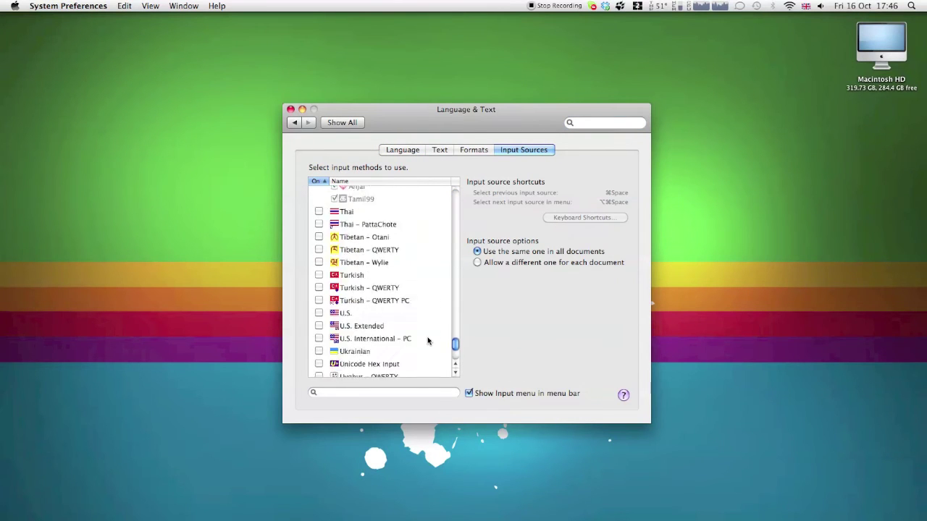
scroll(424, 343, up, 4)
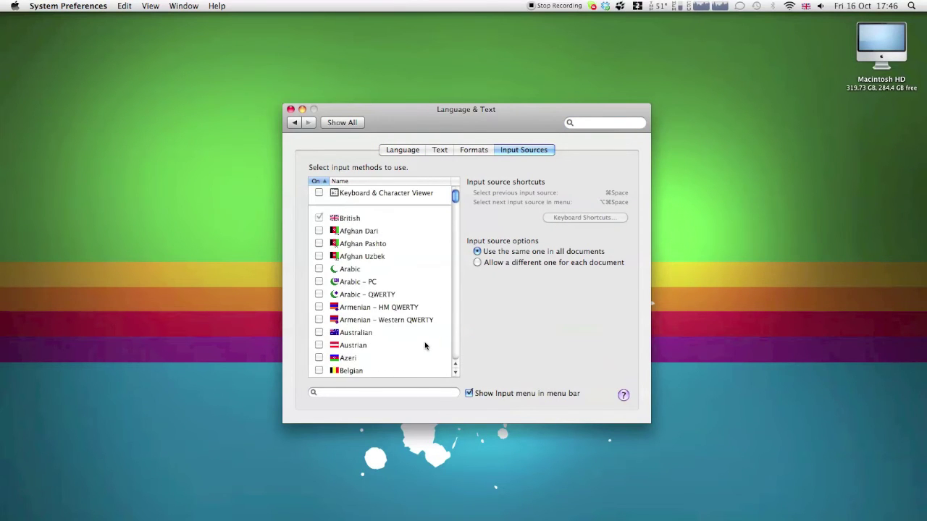
scroll(420, 333, down, 8)
scroll(415, 323, up, 5)
- Toggle Keyboard & Character Viewer on and back off, and show the input menu in the menu bar
click(318, 193)
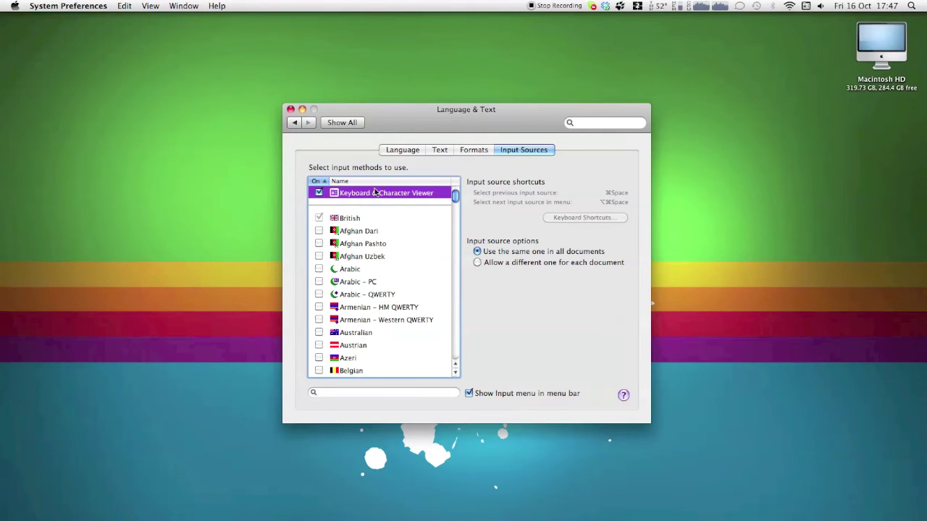
click(319, 193)
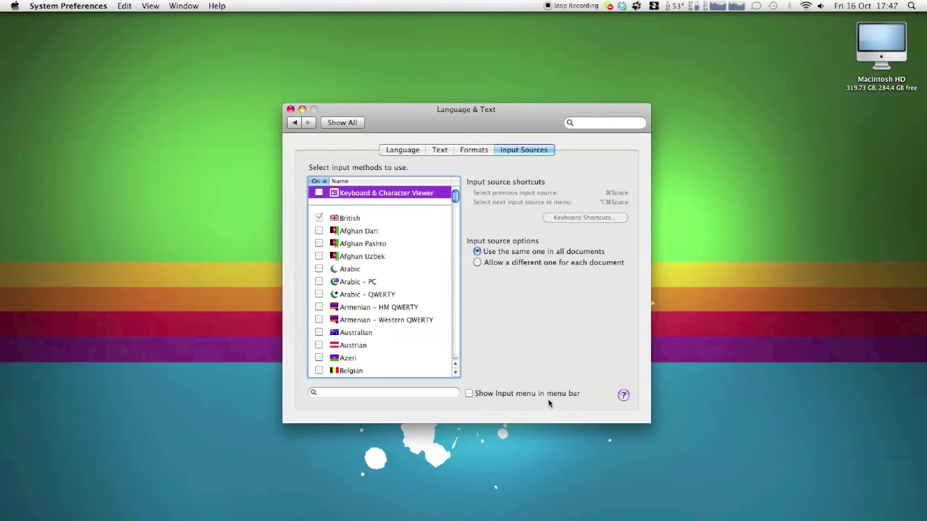
click(505, 396)
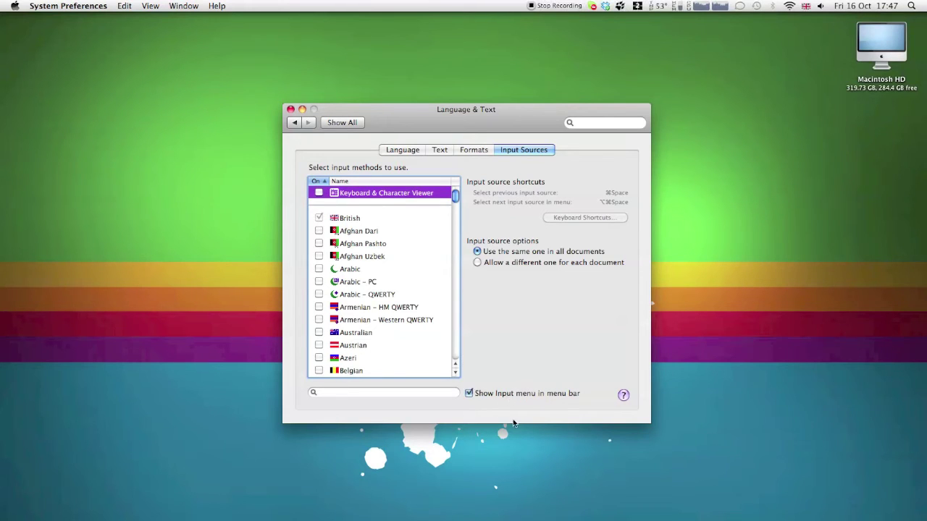
- Close Language & Text and check the volume level from the menu bar
click(291, 109)
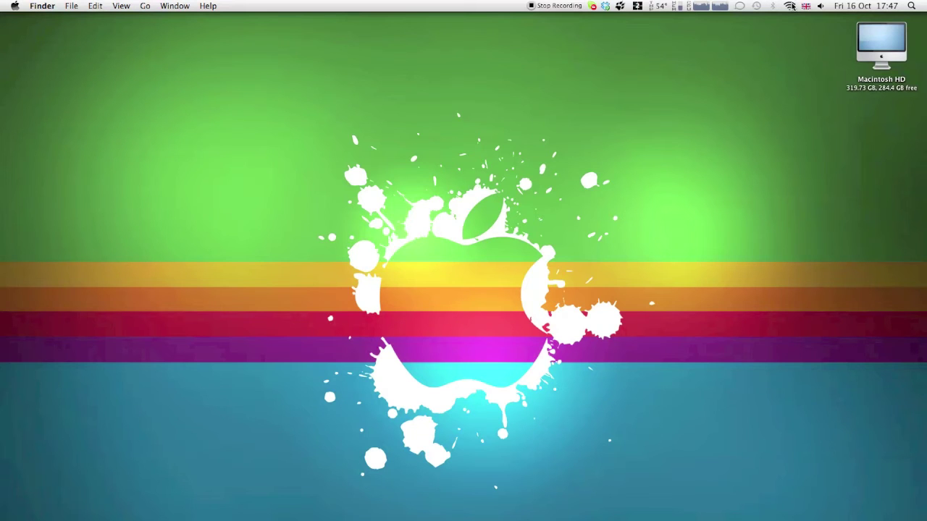
click(822, 6)
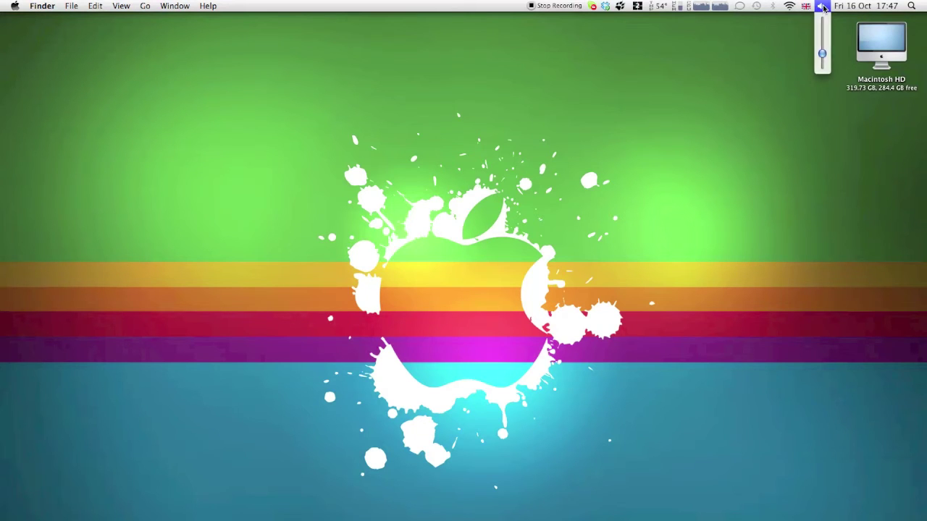
click(832, 22)
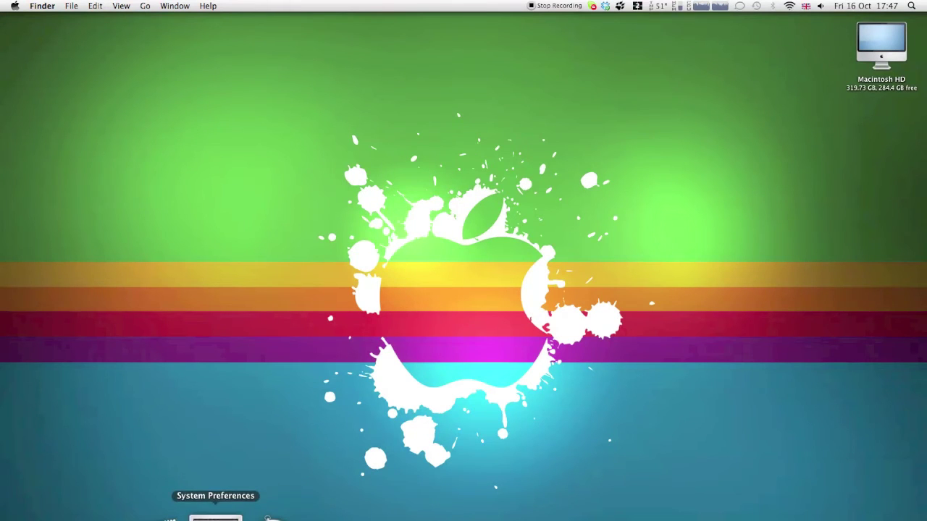
- In Date & Time's Clock settings, try analog, return to digital, and turn on seconds
click(216, 517)
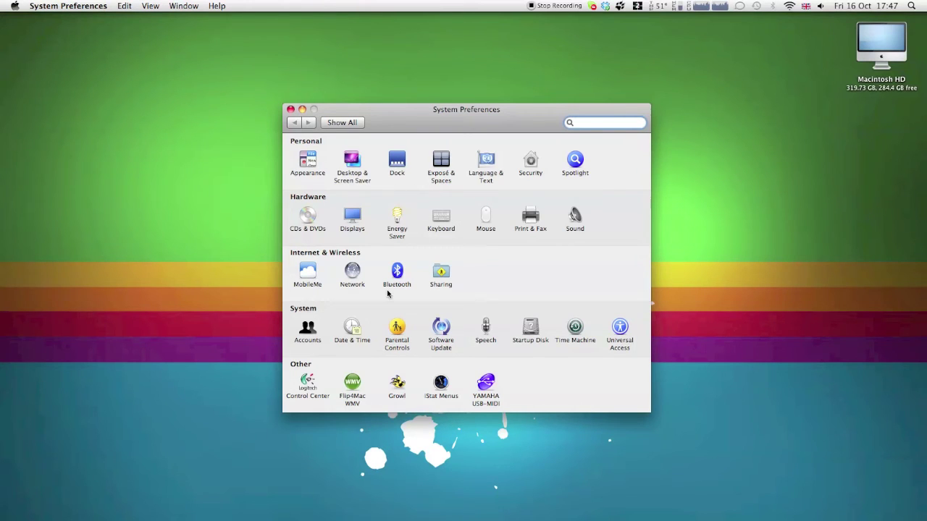
click(849, 5)
click(849, 5)
click(353, 328)
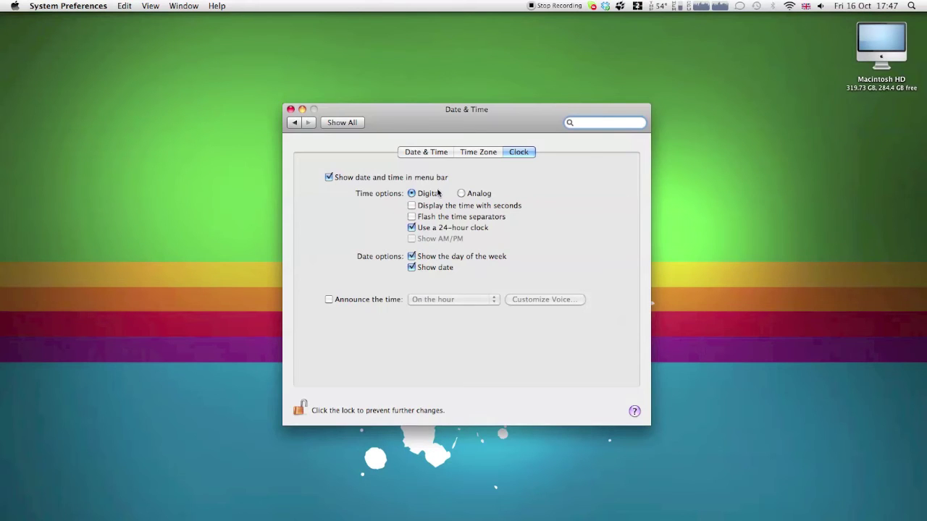
click(460, 194)
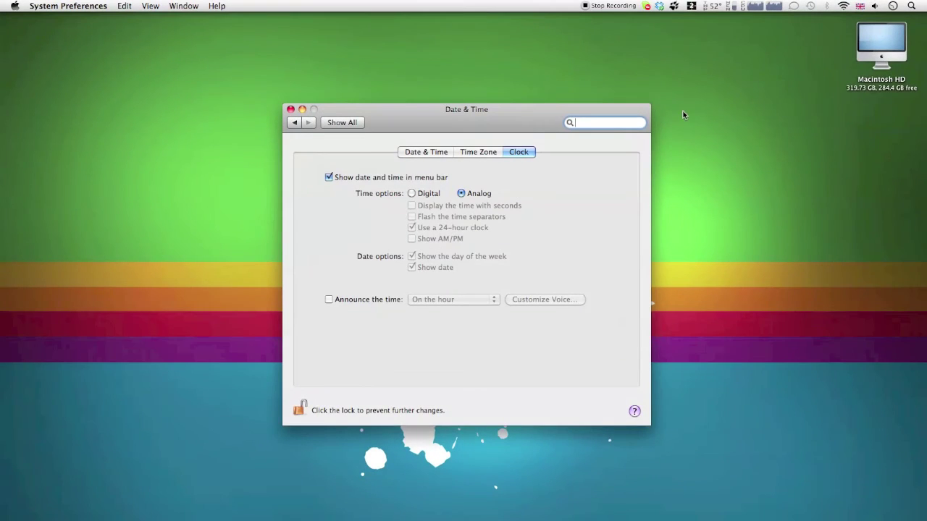
click(427, 194)
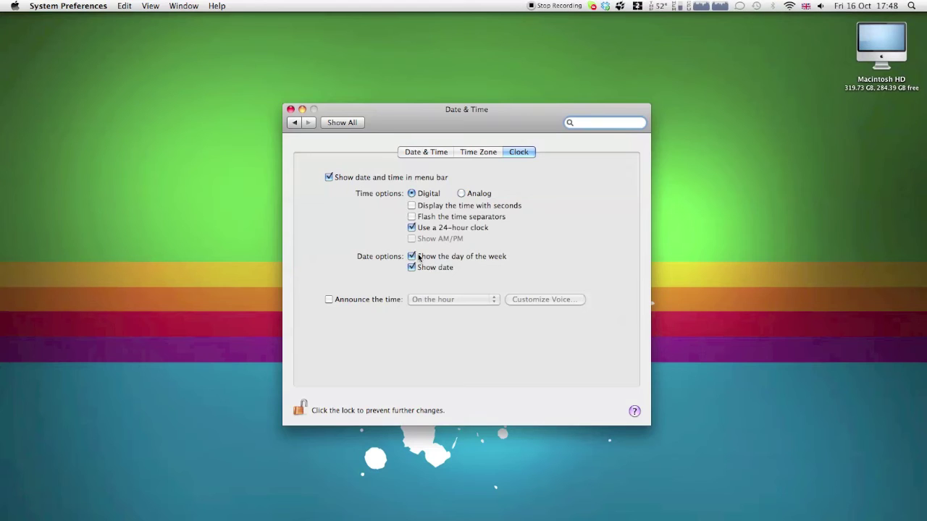
click(468, 207)
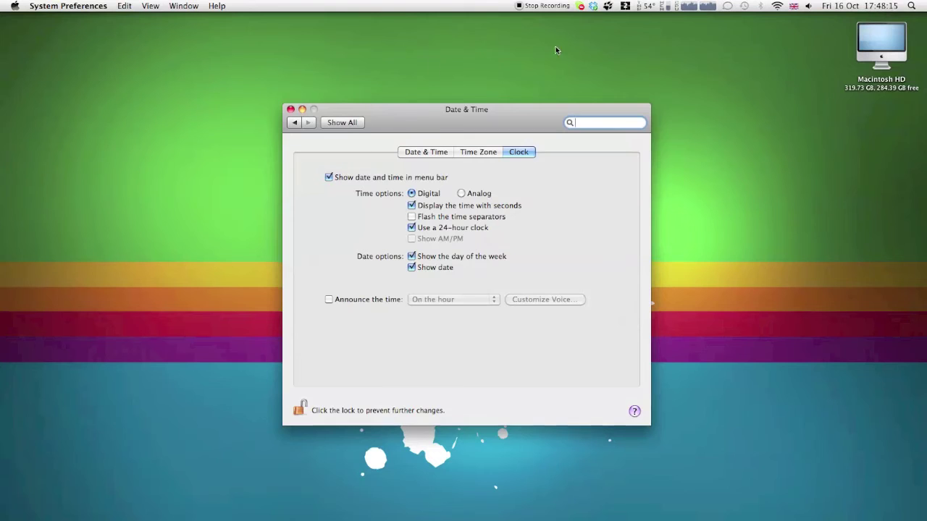
- Hide seconds, try flashing separators and 12-hour AM/PM, settling on 24-hour time
click(413, 206)
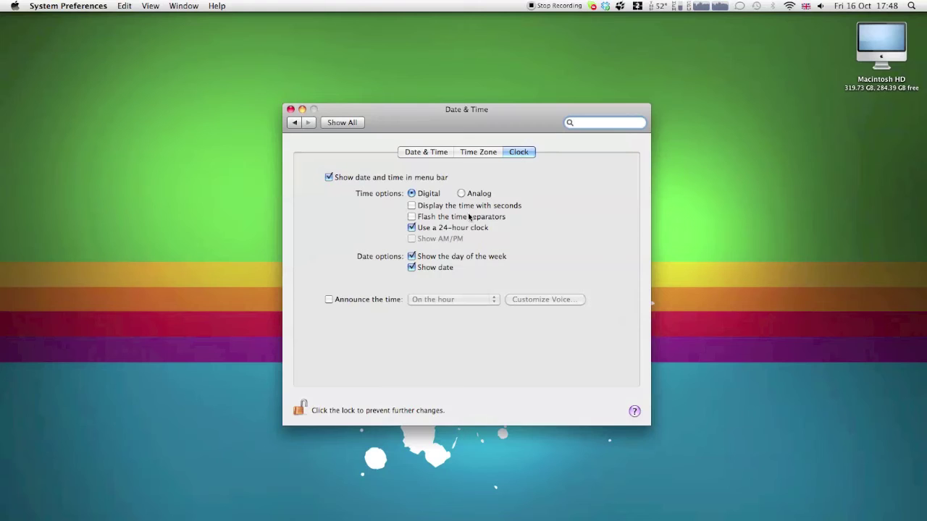
click(470, 217)
click(411, 216)
click(411, 228)
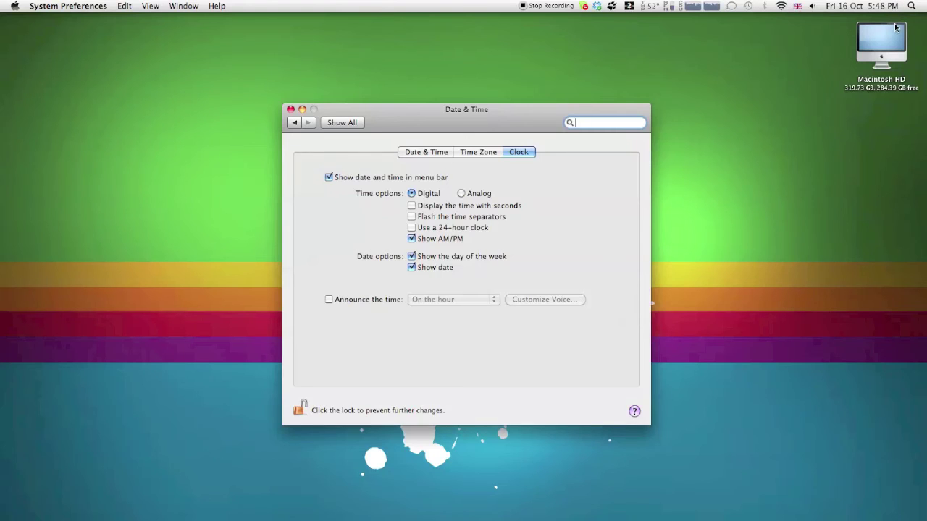
click(441, 239)
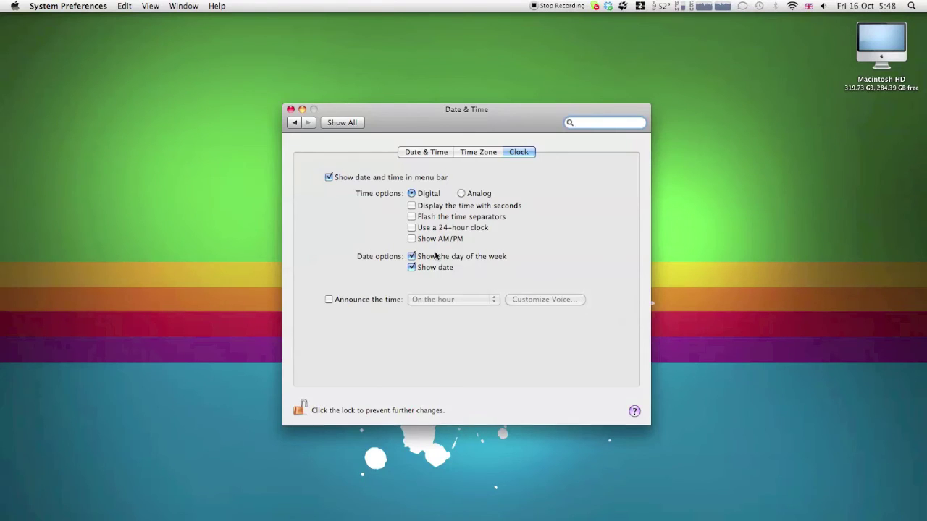
click(420, 228)
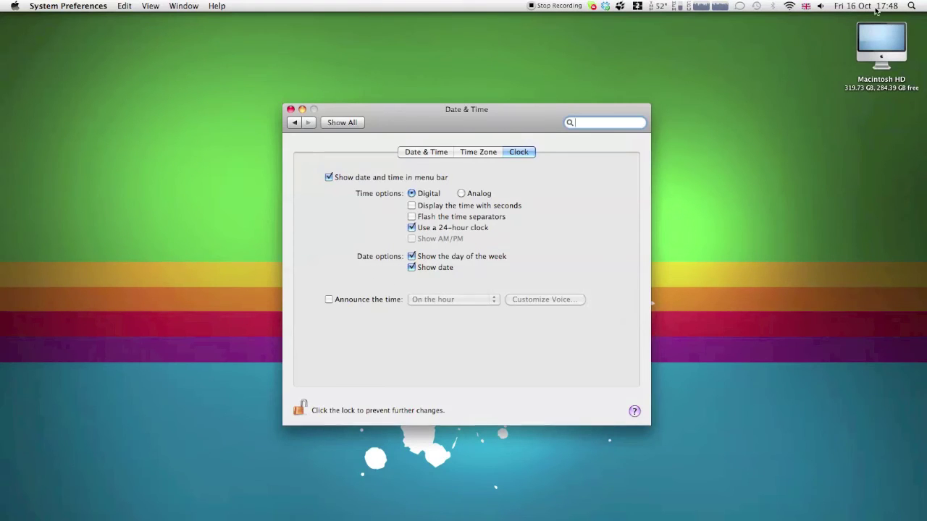
- Toggle the weekday and date off and back on, and turn on hourly time announcements
click(419, 258)
click(420, 267)
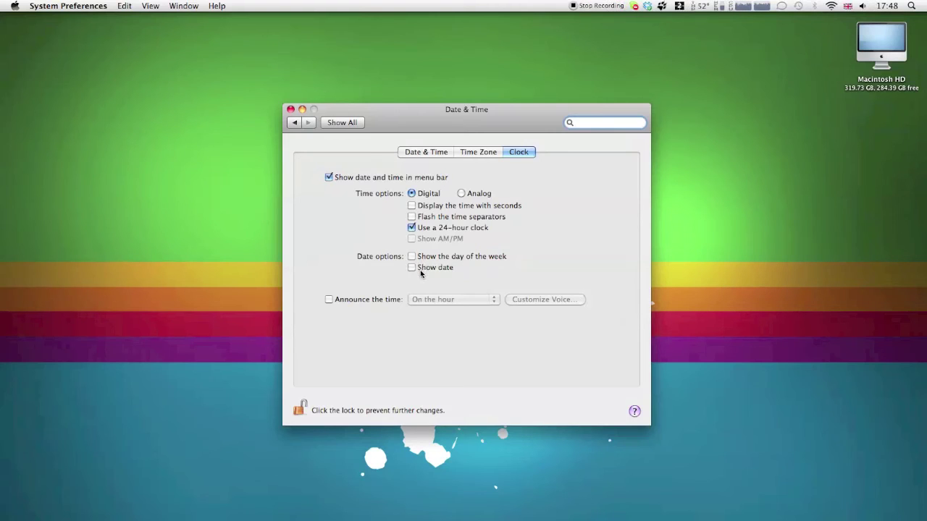
click(422, 257)
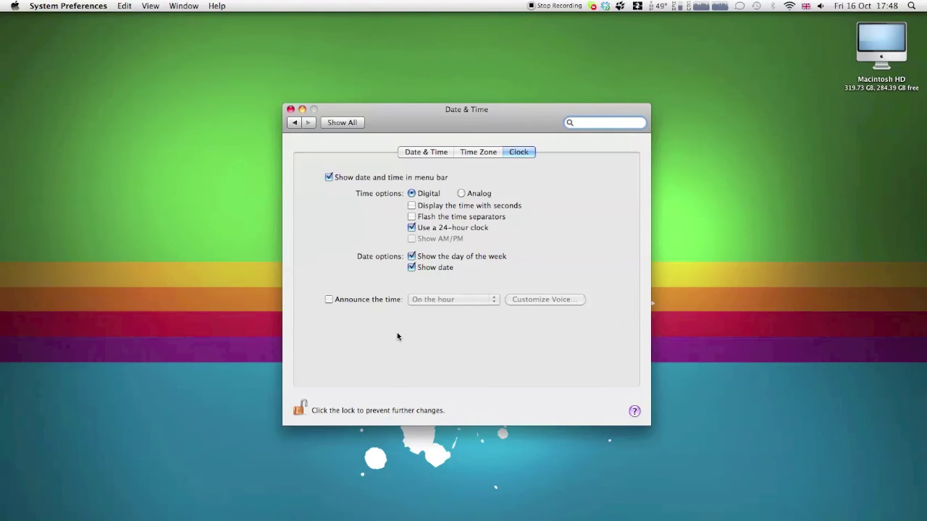
click(371, 304)
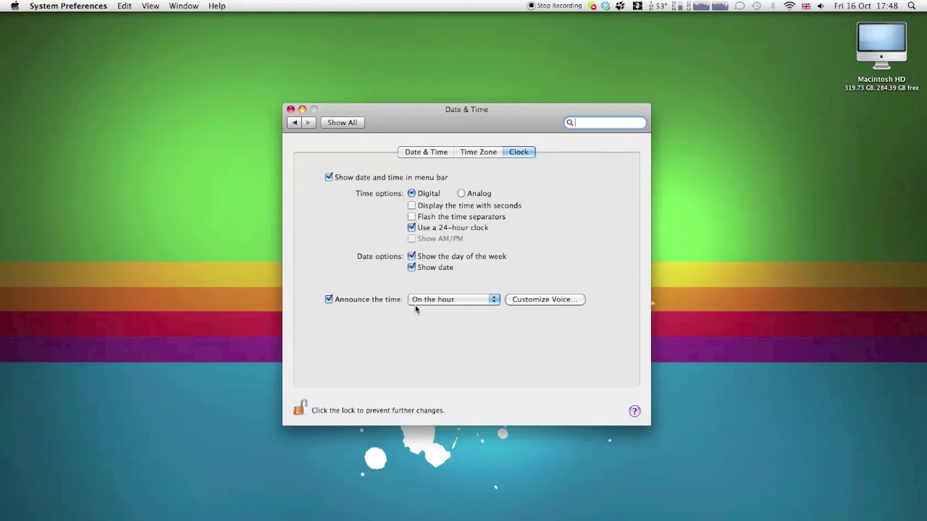
click(461, 302)
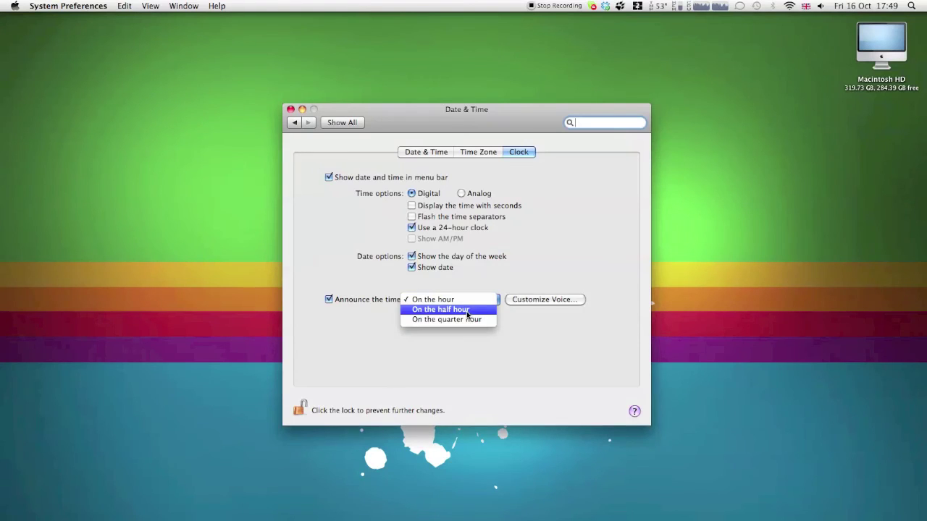
click(470, 301)
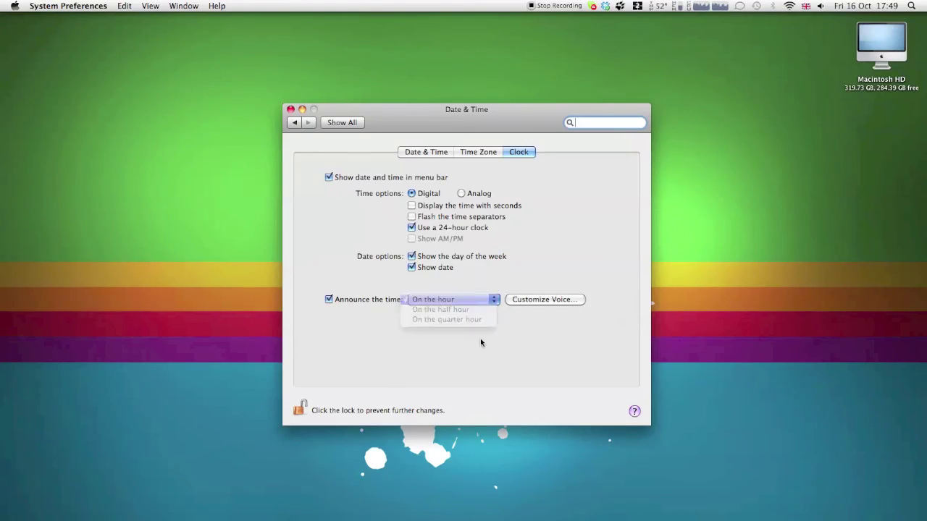
click(559, 301)
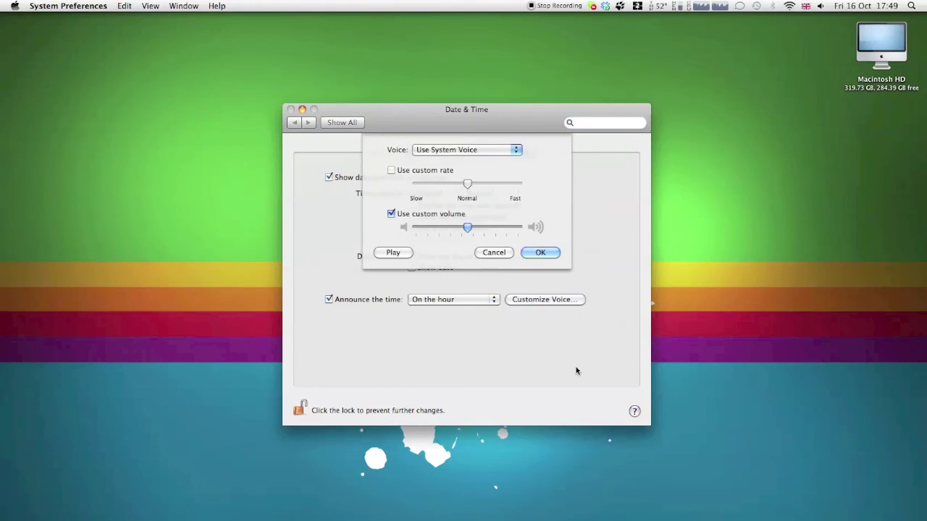
click(490, 150)
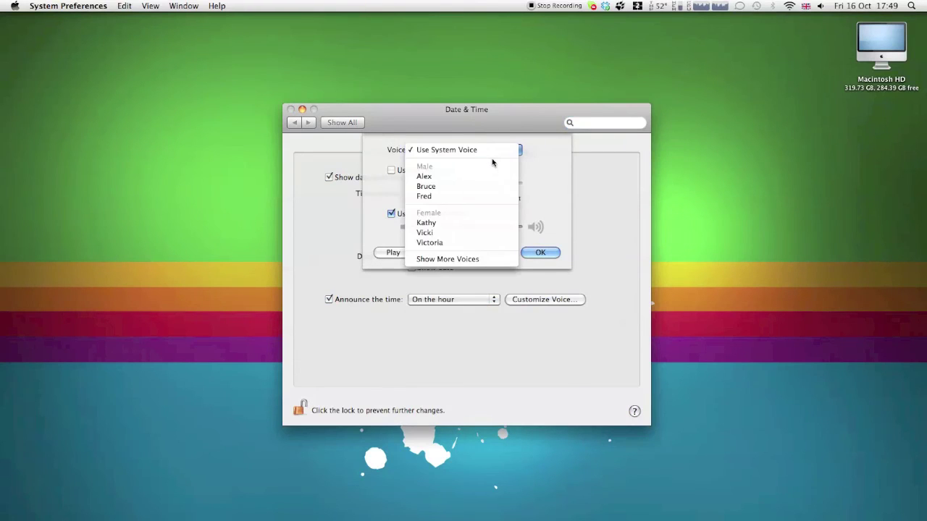
click(477, 259)
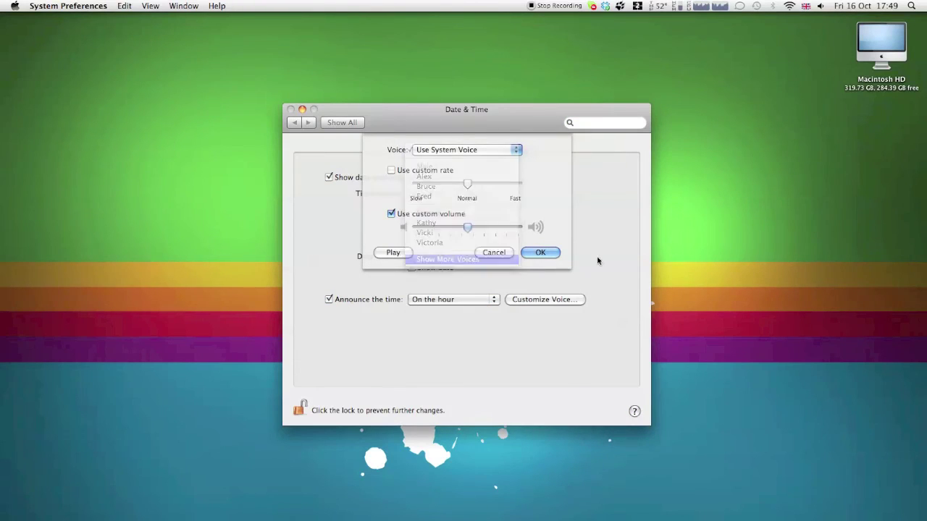
click(464, 151)
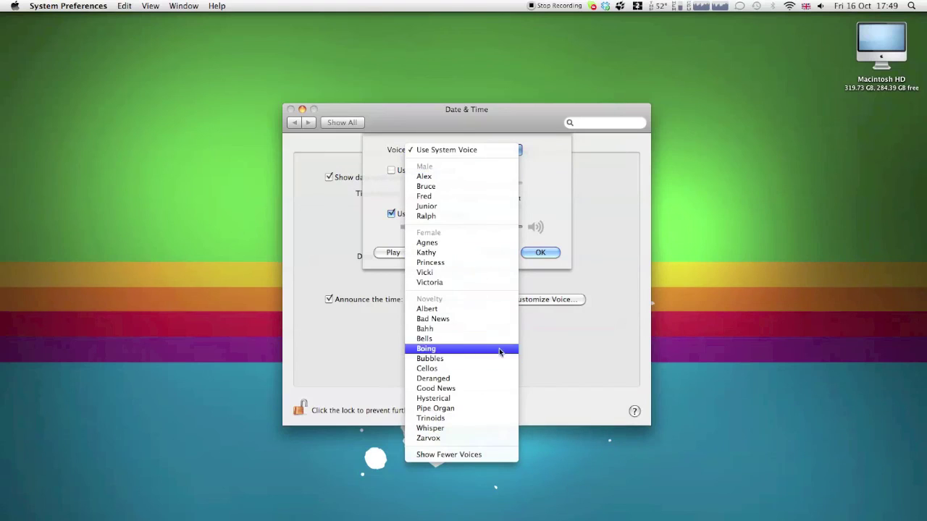
click(470, 455)
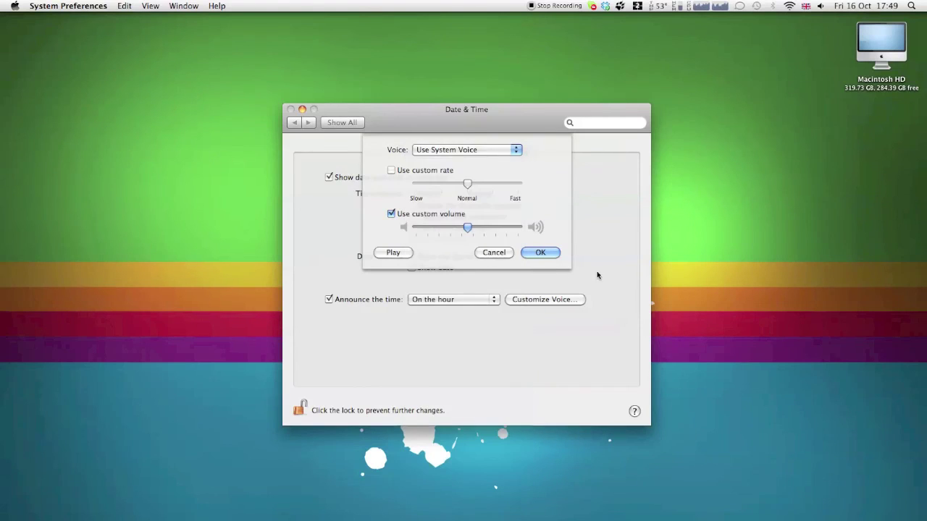
click(498, 151)
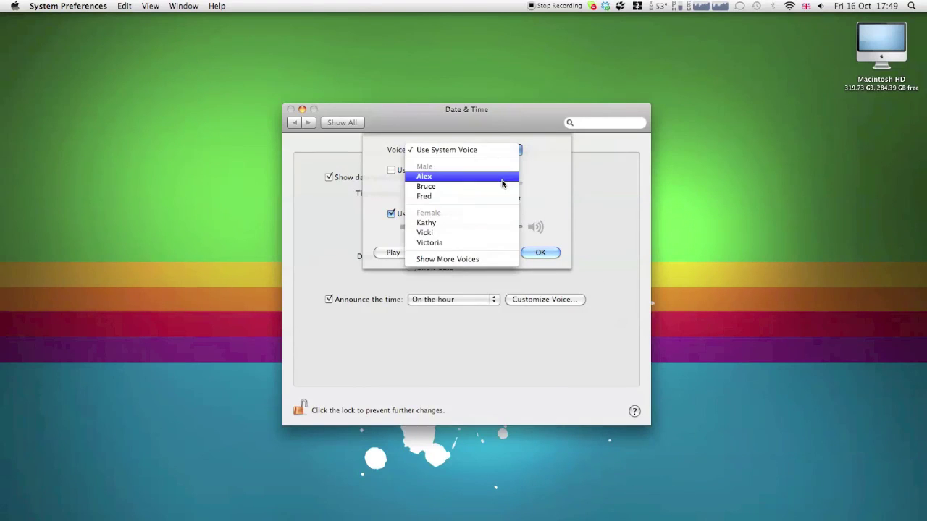
click(505, 176)
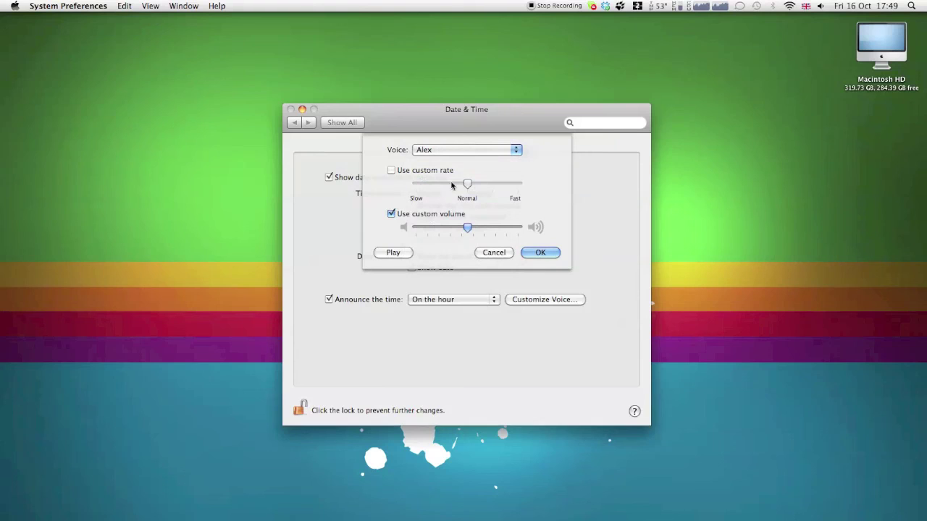
click(391, 172)
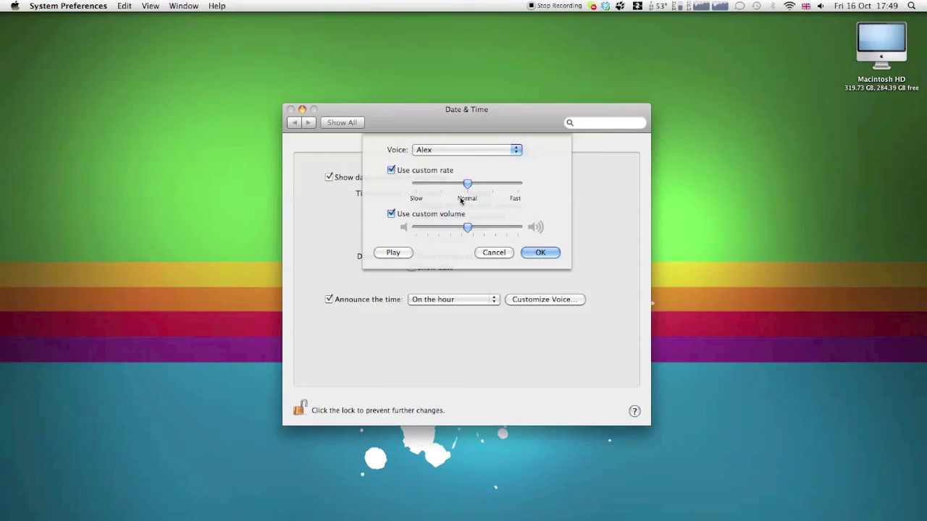
click(399, 255)
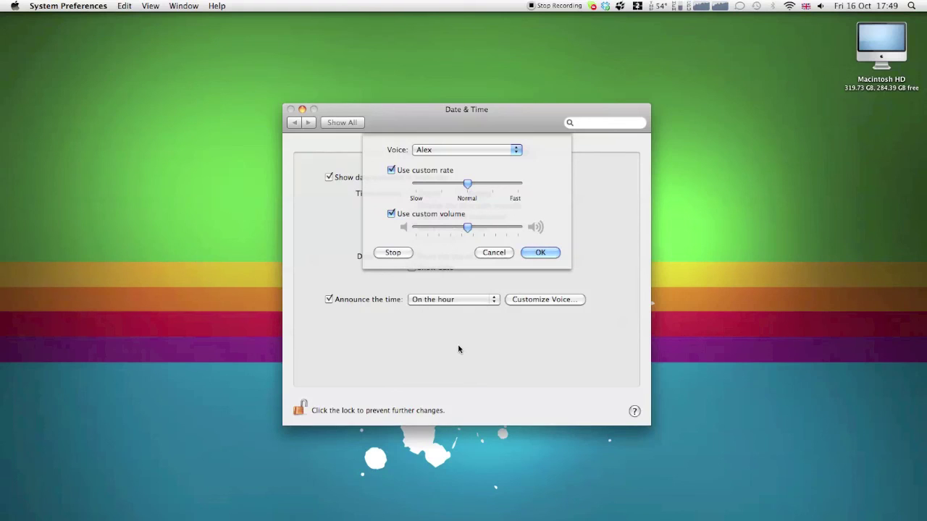
drag(467, 184, 517, 184)
click(394, 255)
drag(518, 185, 467, 185)
- Discard the voice changes, turn off time announcements, and close System Preferences
click(499, 253)
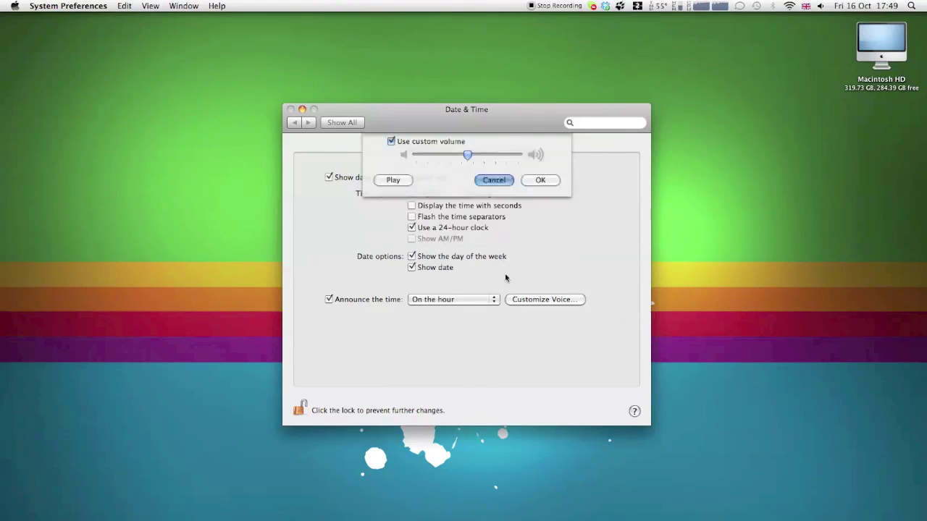
click(329, 300)
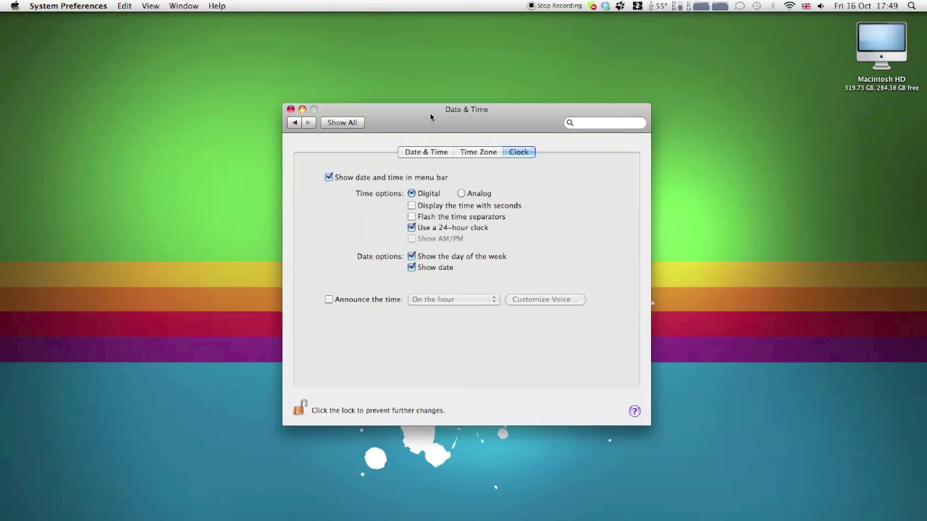
click(354, 123)
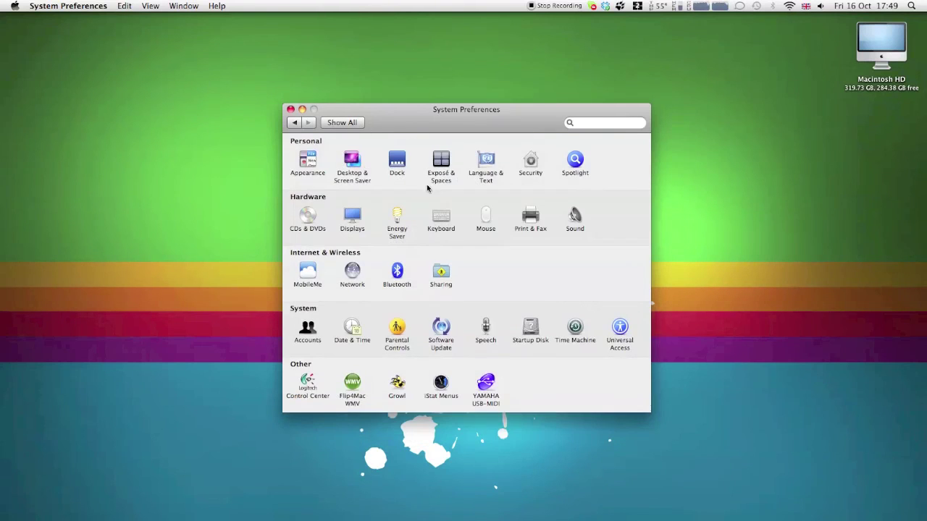
click(290, 110)
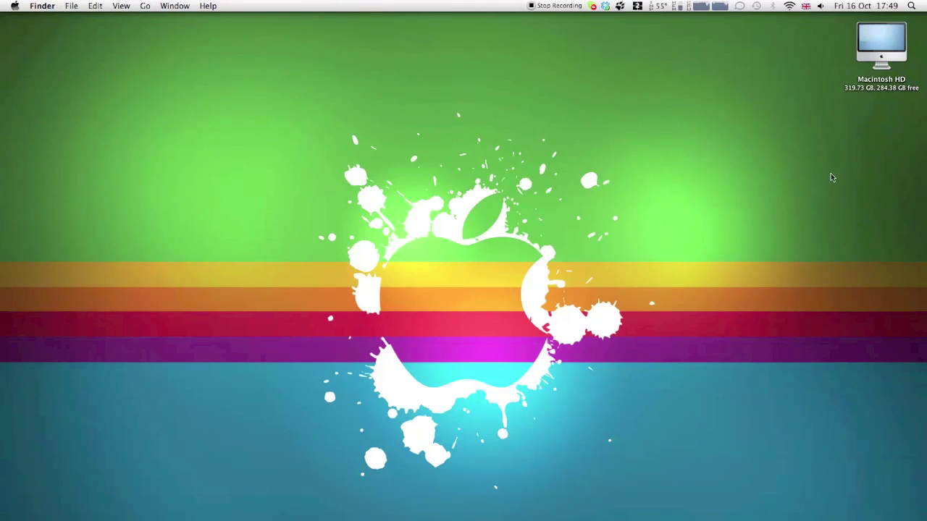
- Check the Bluetooth and Time Machine status menus, then open and dismiss Spotlight
click(775, 9)
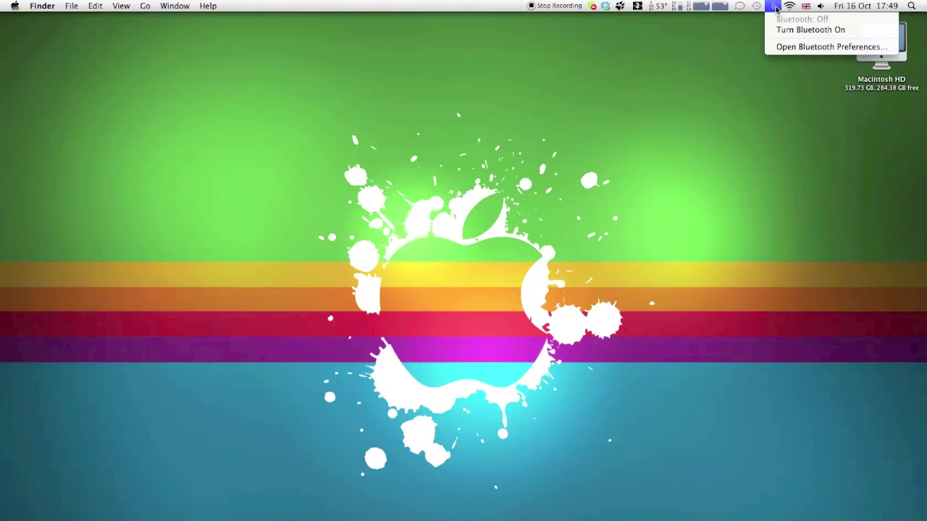
click(773, 12)
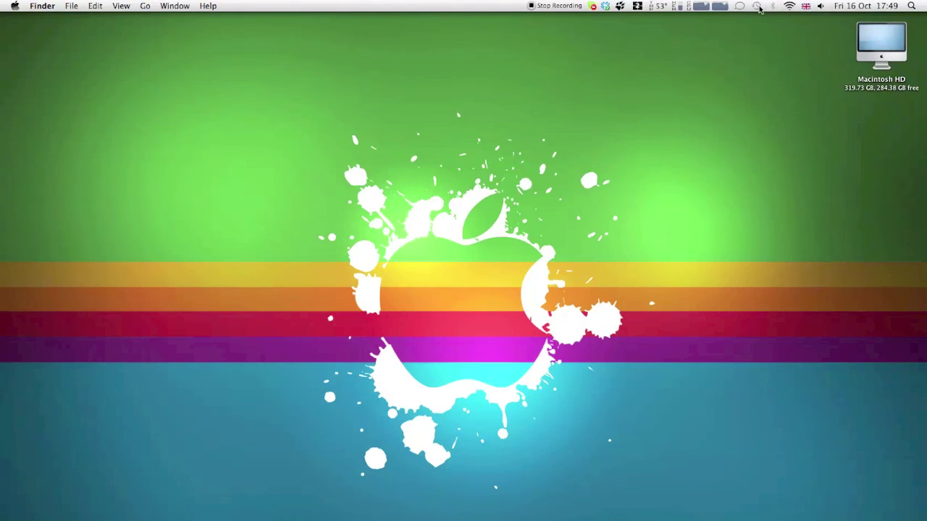
click(759, 9)
click(760, 9)
click(911, 6)
key(Escape)
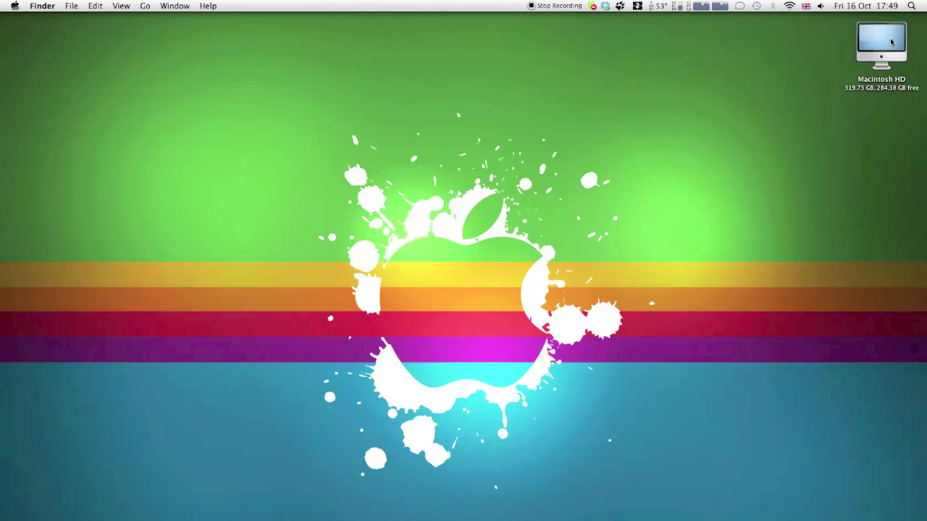